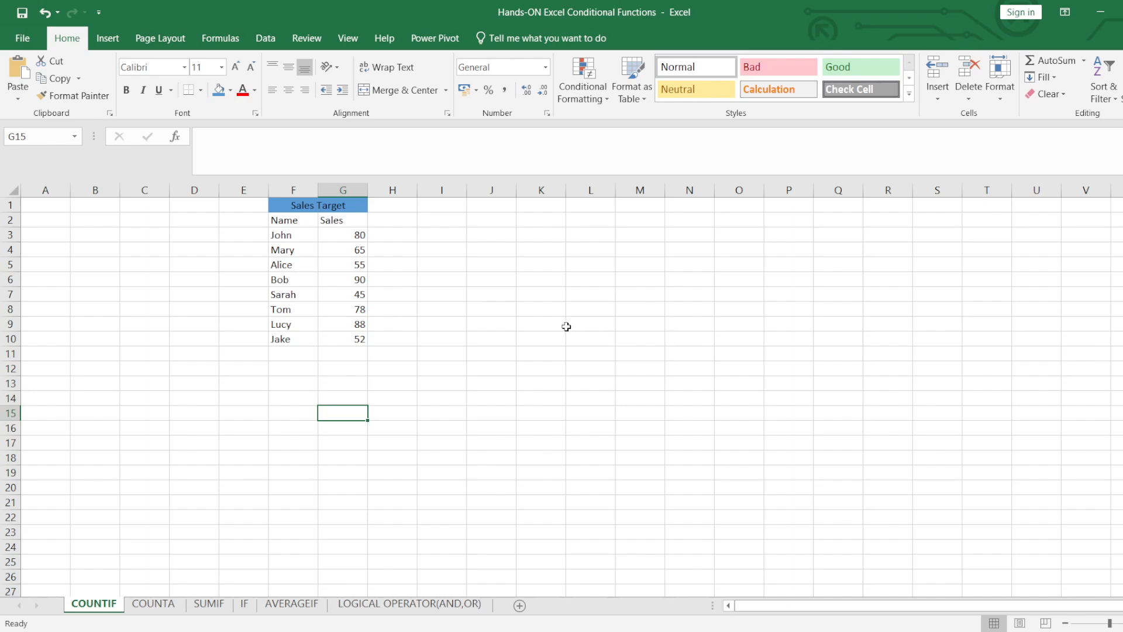
- Enter a COUNTIF formula in cell G11 over the range G3:G10 with an empty text criterion ""
{"action": "left_click", "coordinate": [353, 355]}
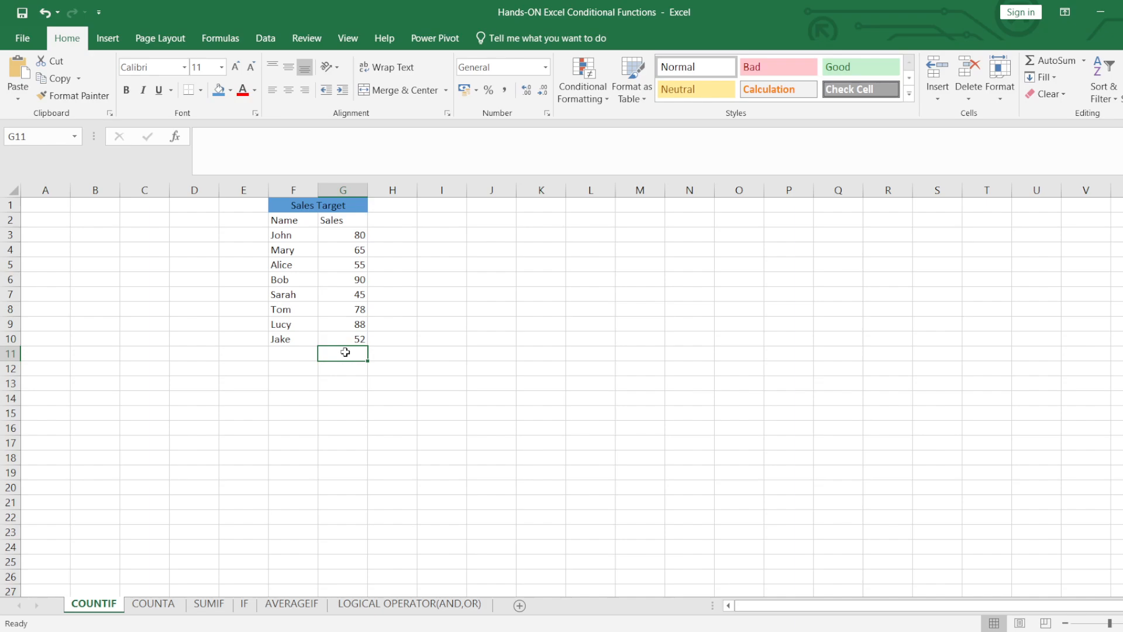
{"action": "type", "text": "="}
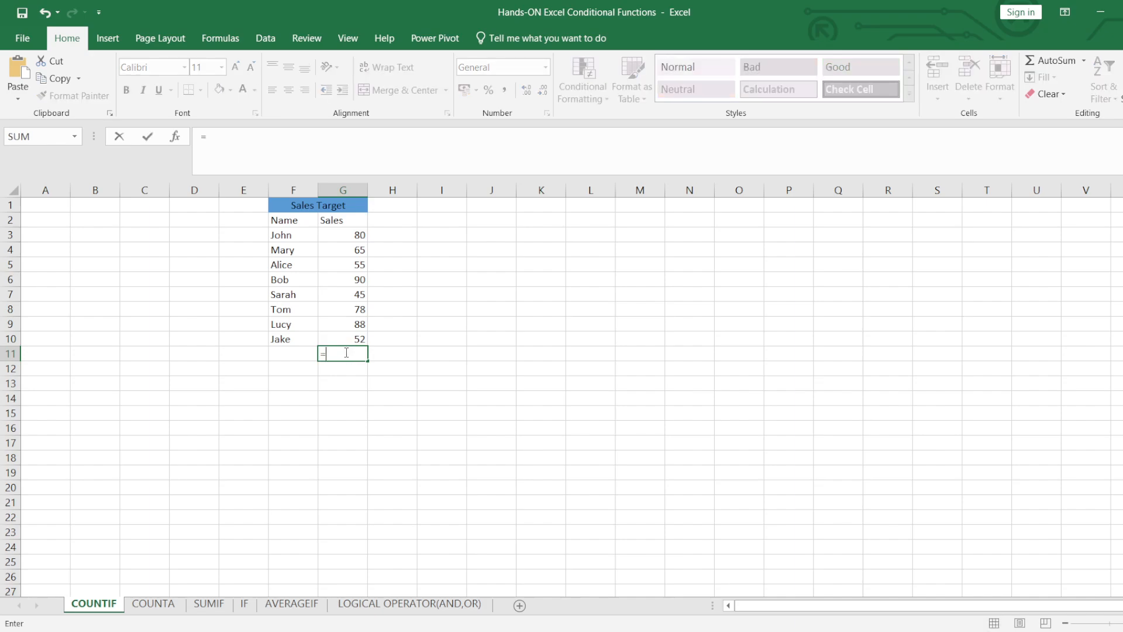
{"action": "type", "text": "COUNTIF("}
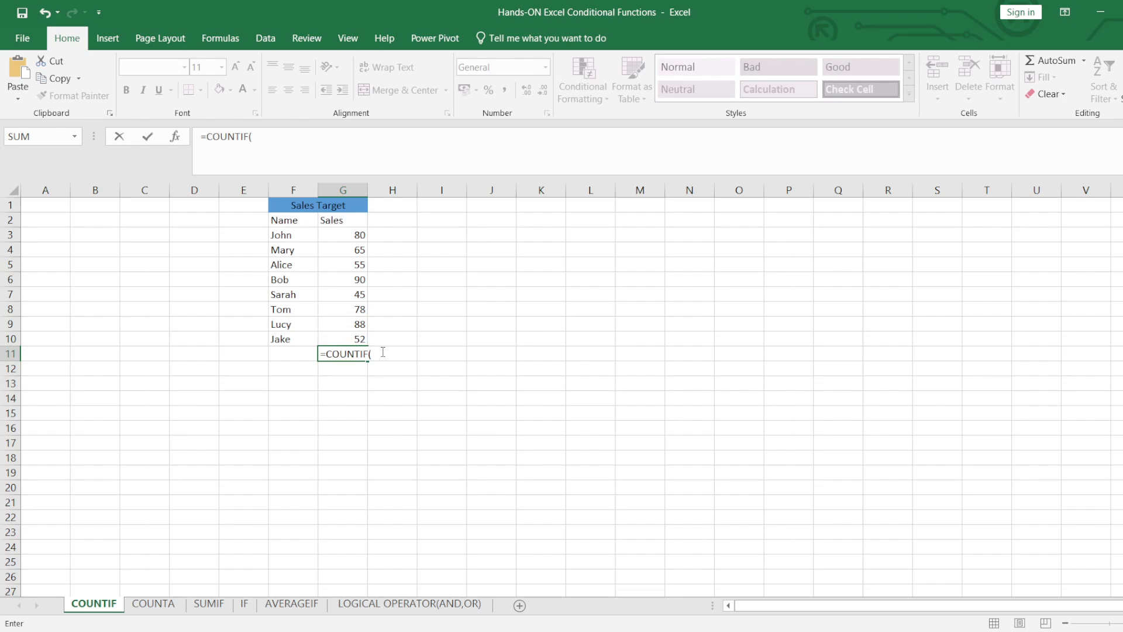
{"action": "type", "text": "G3"}
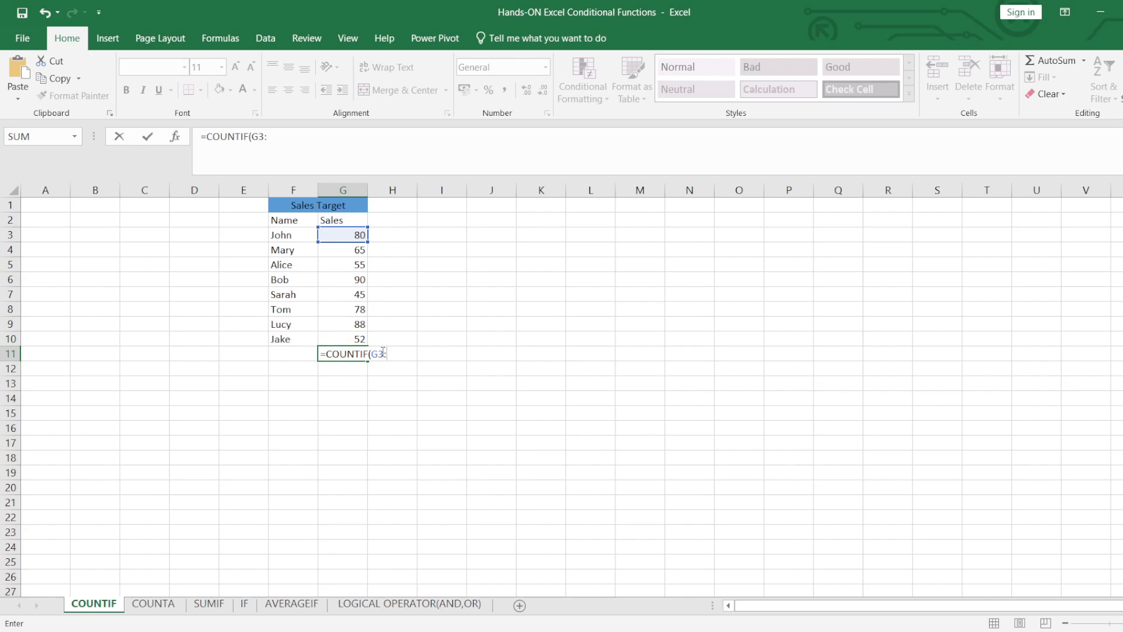
{"action": "type", "text": ":G10"}
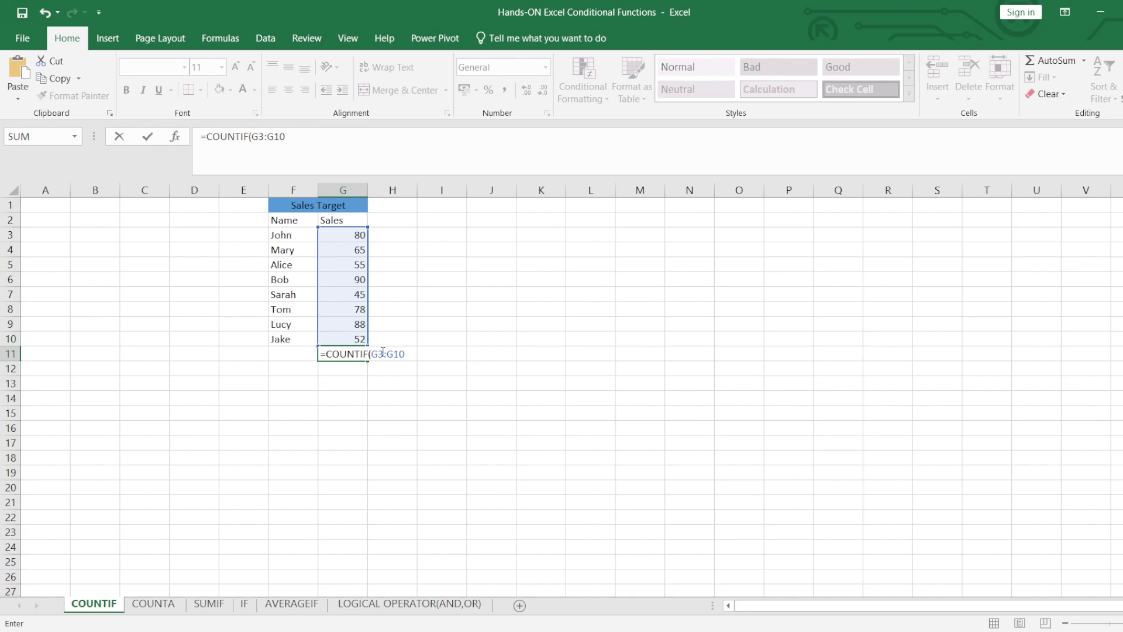
{"action": "type", "text": ","}
{"action": "type", "text": "\"\""}
{"action": "key", "text": "shift+Tab"}
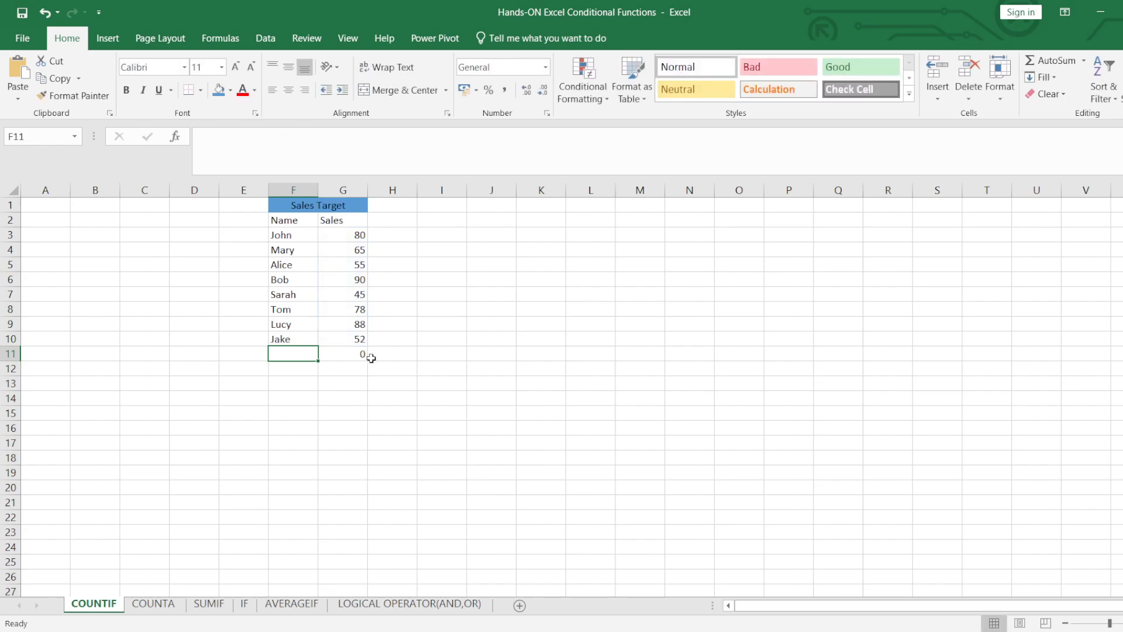
- Set the criterion of the COUNTIF formula in G11 to ">70"
{"action": "left_click", "coordinate": [339, 358]}
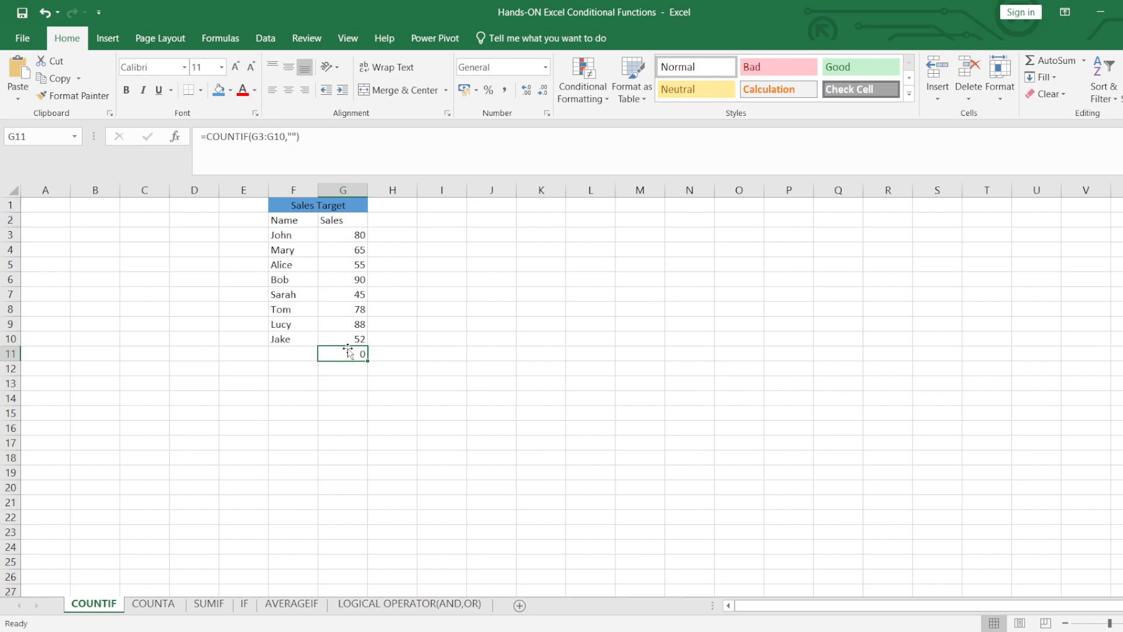
{"action": "double_click", "coordinate": [348, 349]}
{"action": "left_click", "coordinate": [352, 353]}
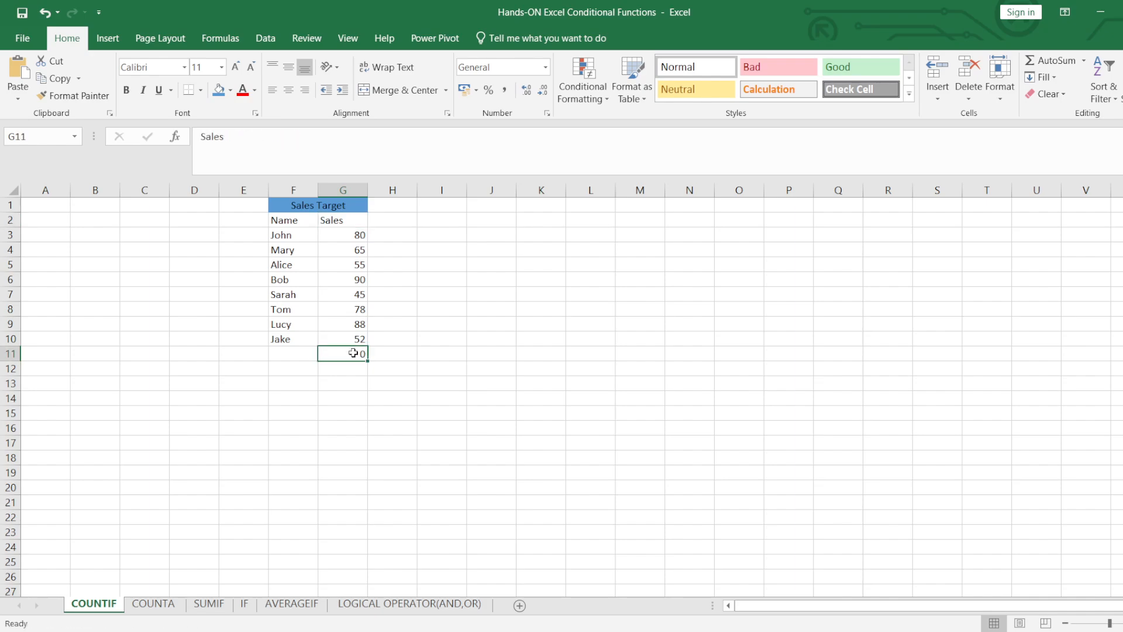
{"action": "left_click", "coordinate": [294, 134]}
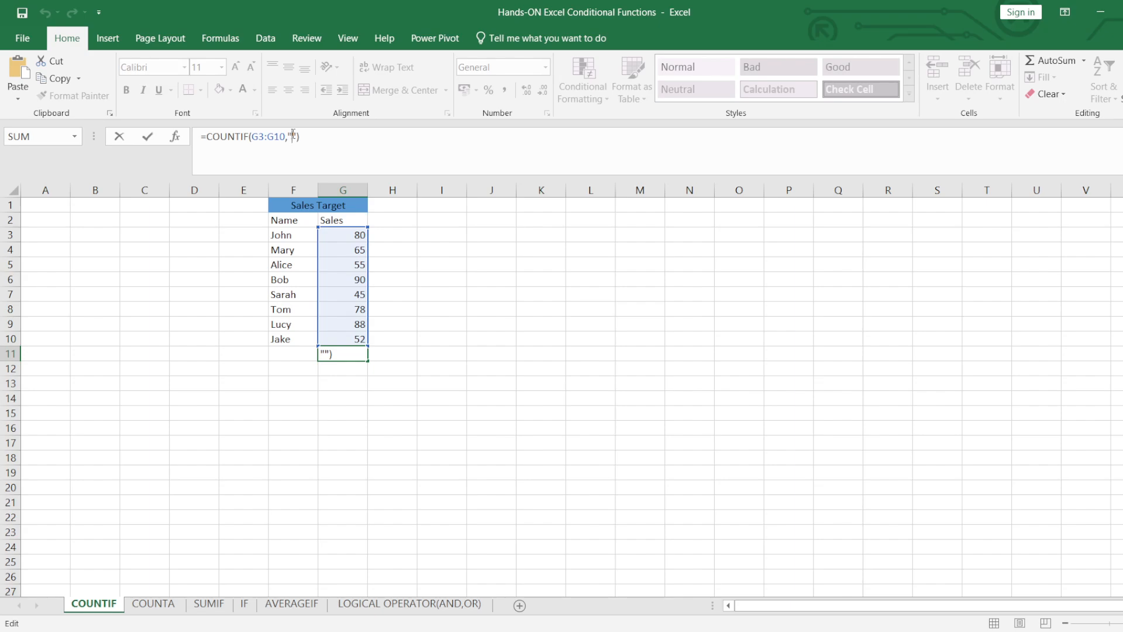
{"action": "type", "text": ">70"}
{"action": "key", "text": "Return"}
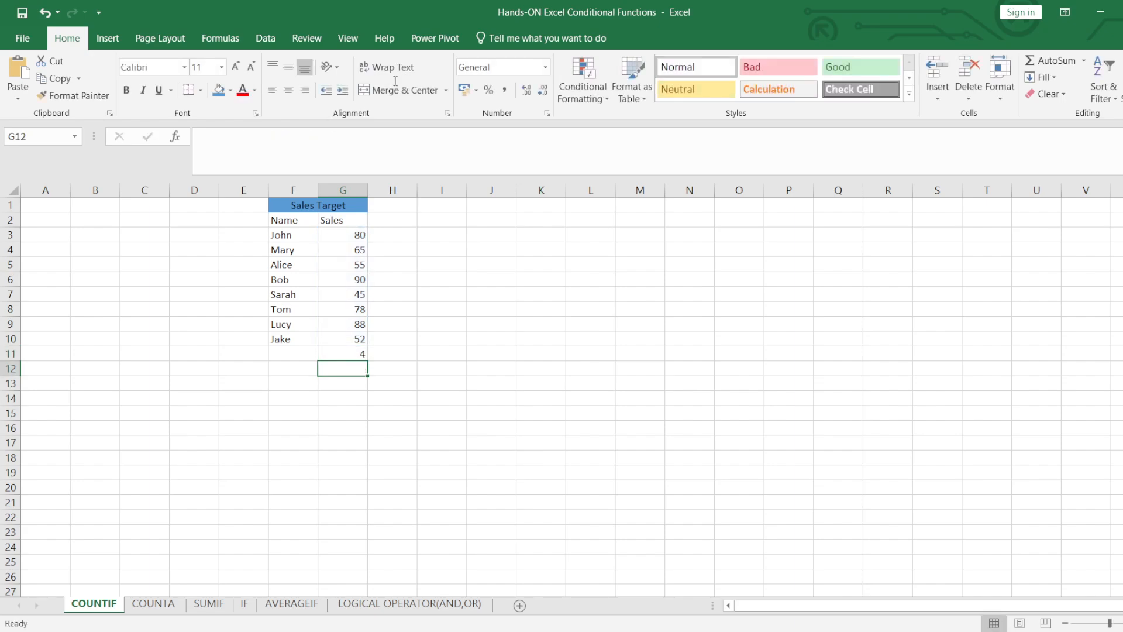
- Review the range and criterion of the COUNTIF formula in G11
{"action": "left_click", "coordinate": [360, 352]}
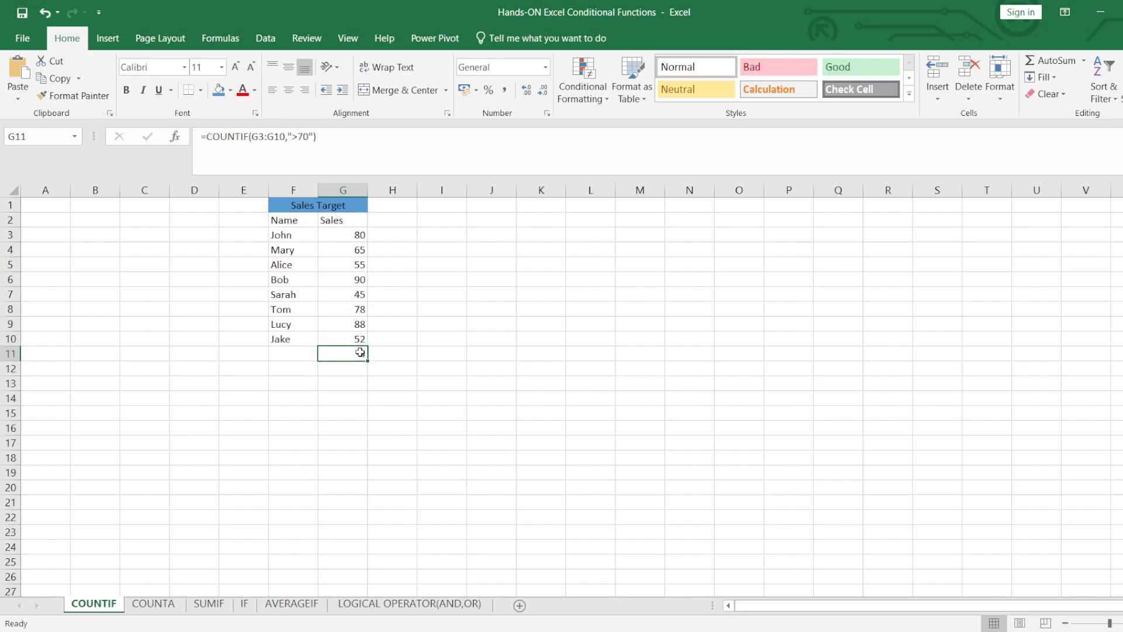
{"action": "double_click", "coordinate": [360, 352]}
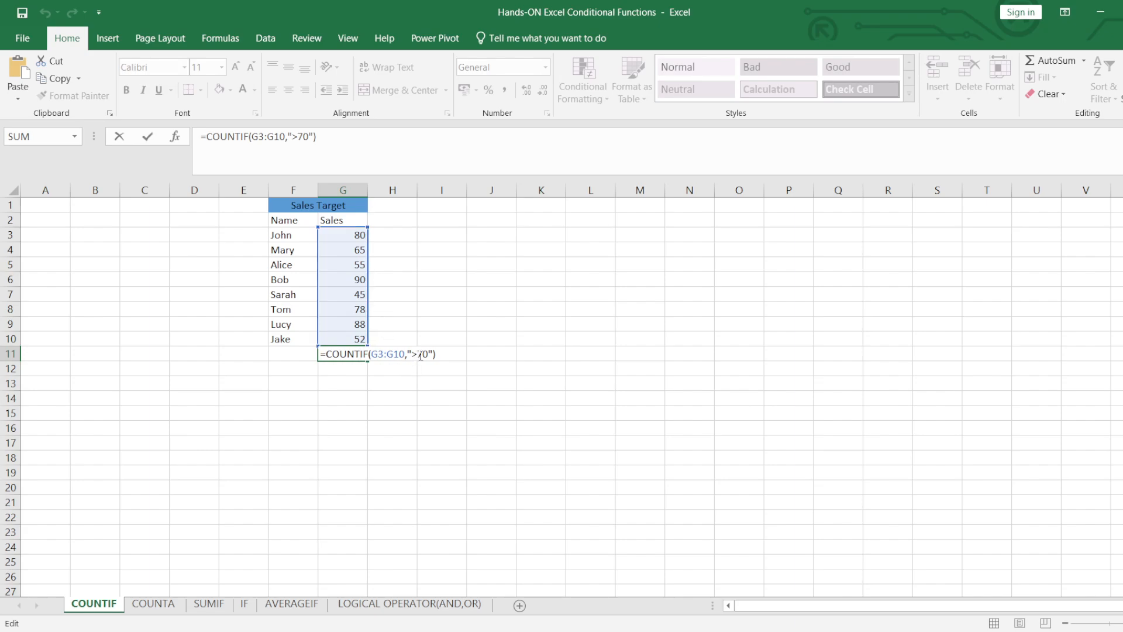
{"action": "key", "text": "Return"}
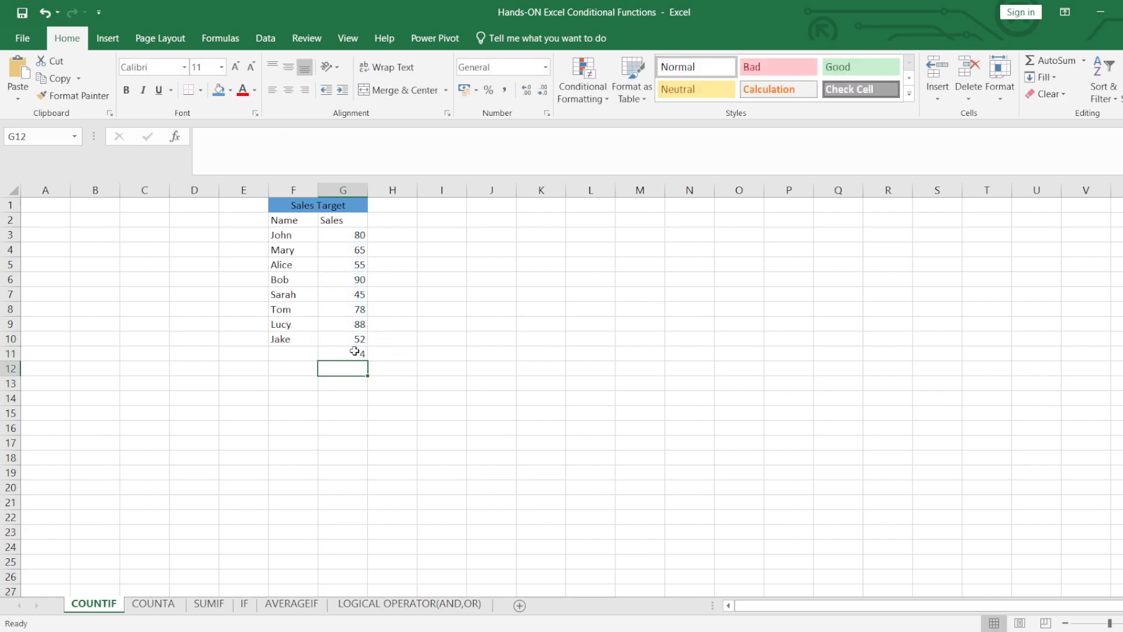
{"action": "left_click", "coordinate": [355, 351]}
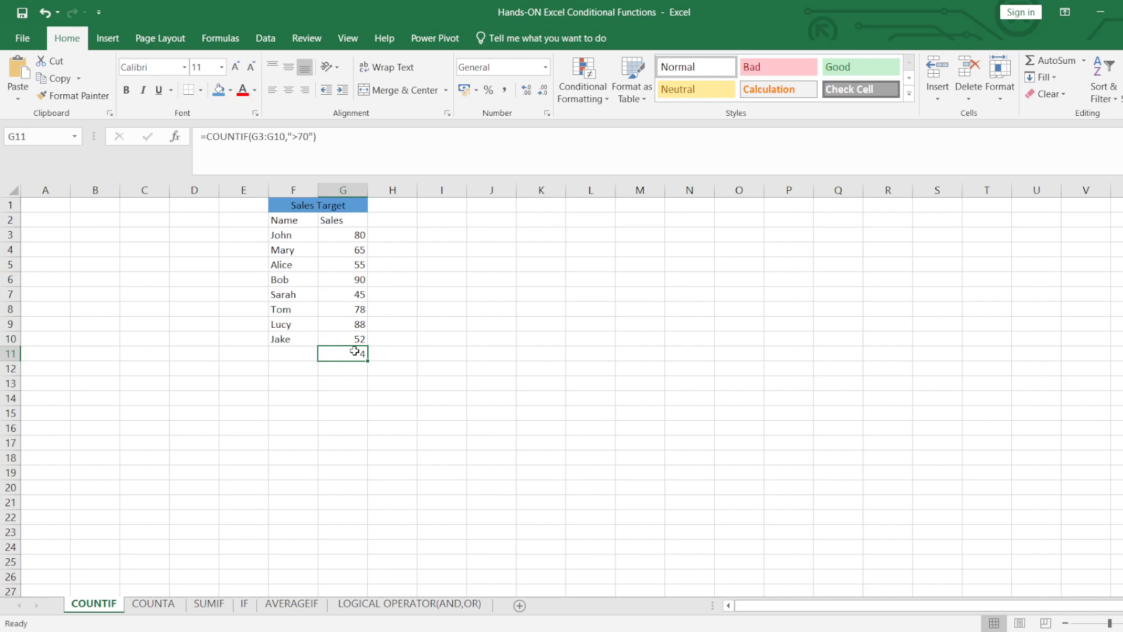
- Open the COUNTA sheet and check the blank cells H6 and H8 in the Present column
{"action": "left_click", "coordinate": [146, 602]}
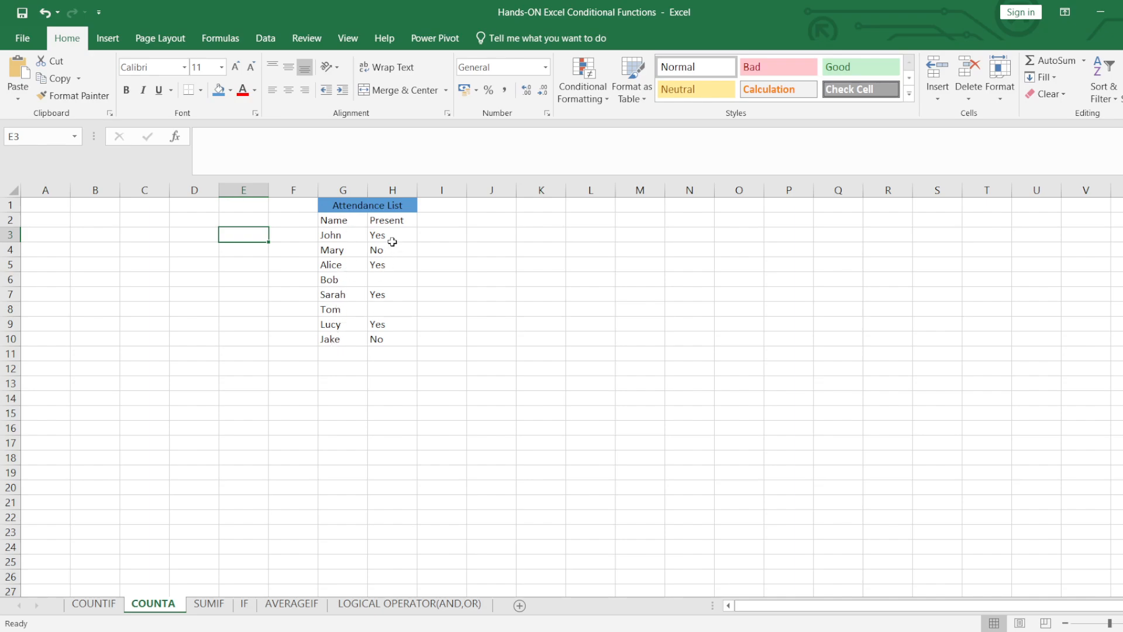
{"action": "left_click", "coordinate": [386, 277]}
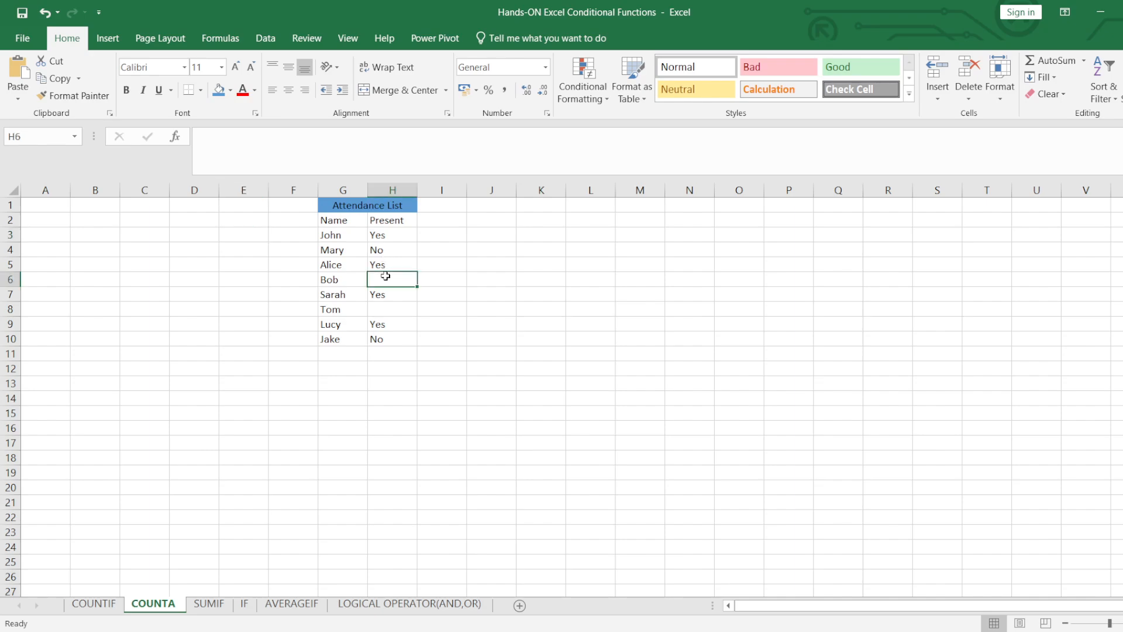
{"action": "left_click", "coordinate": [385, 310]}
{"action": "left_click", "coordinate": [398, 276]}
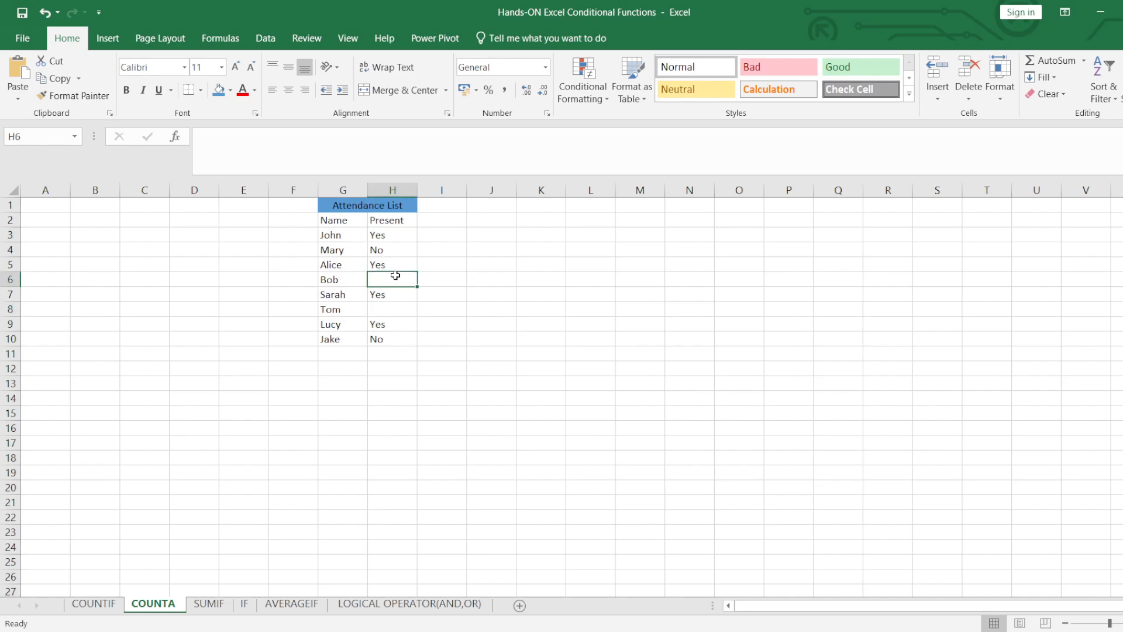
{"action": "left_click", "coordinate": [385, 306]}
- Enter the formula =COUNTA(H3:H10) in cell H11 to count the non-blank attendance entries
{"action": "left_click", "coordinate": [381, 357]}
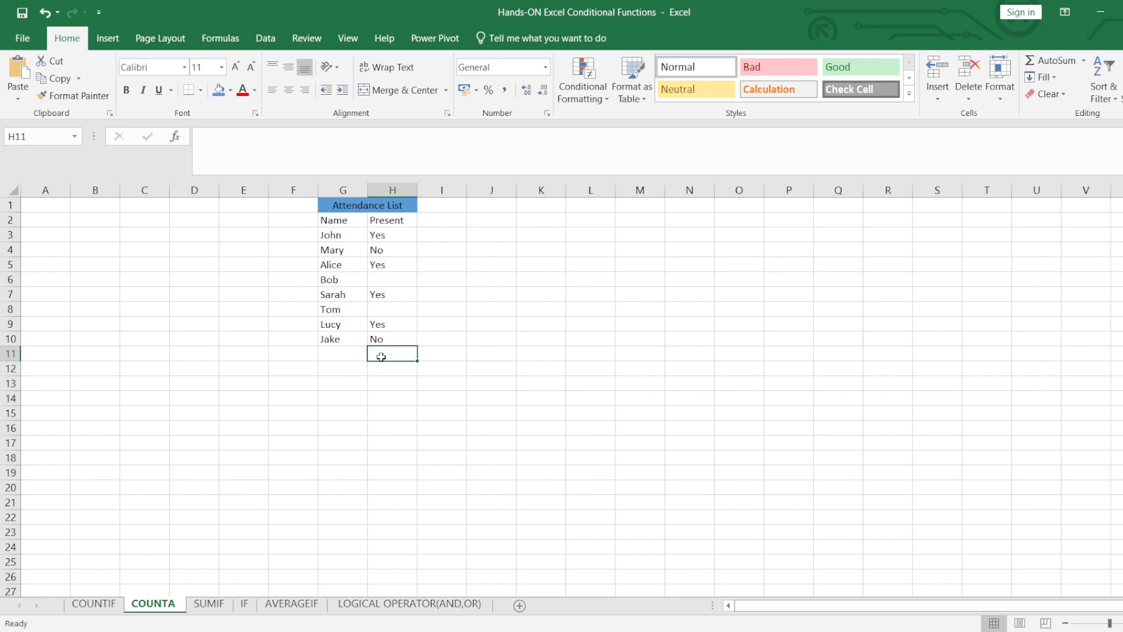
{"action": "type", "text": "="}
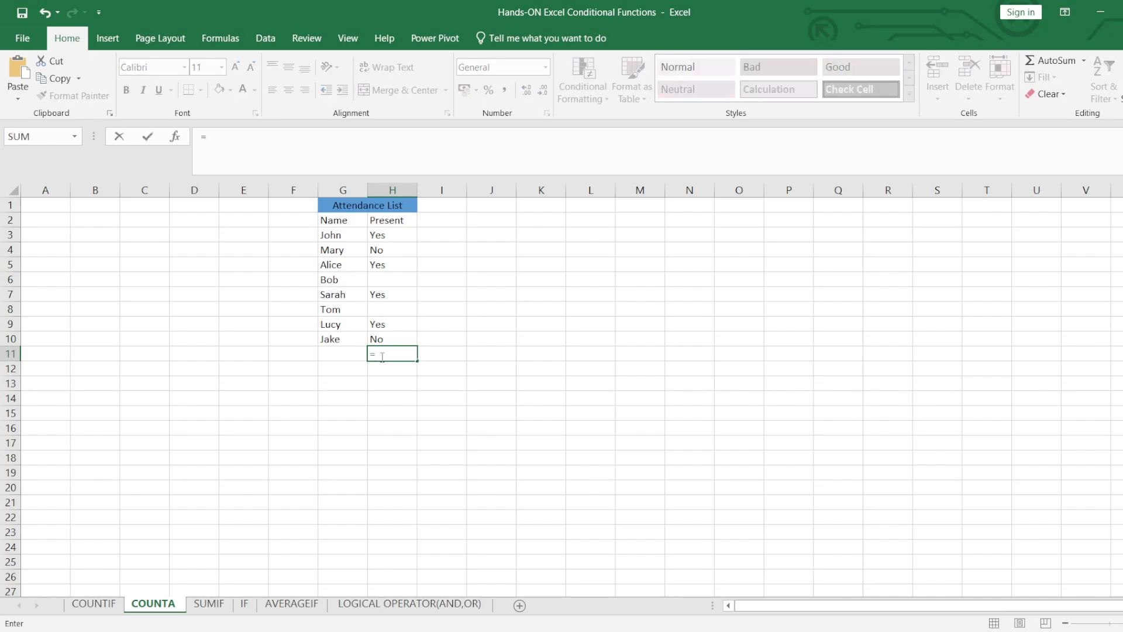
{"action": "type", "text": "COUNTA"}
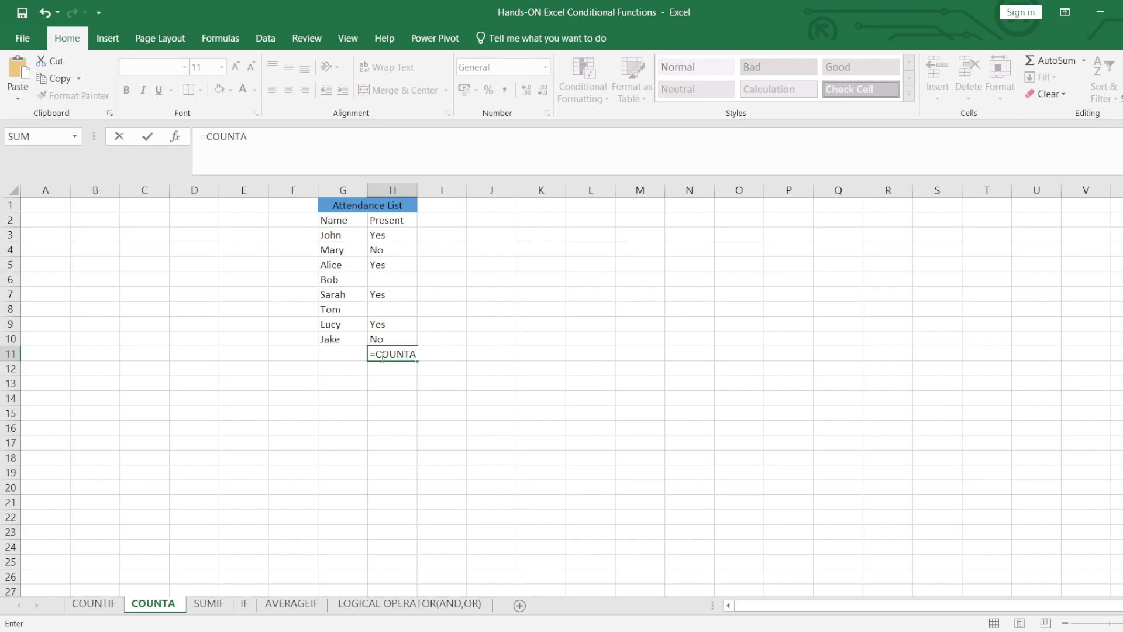
{"action": "type", "text": "("}
{"action": "type", "text": "H3"}
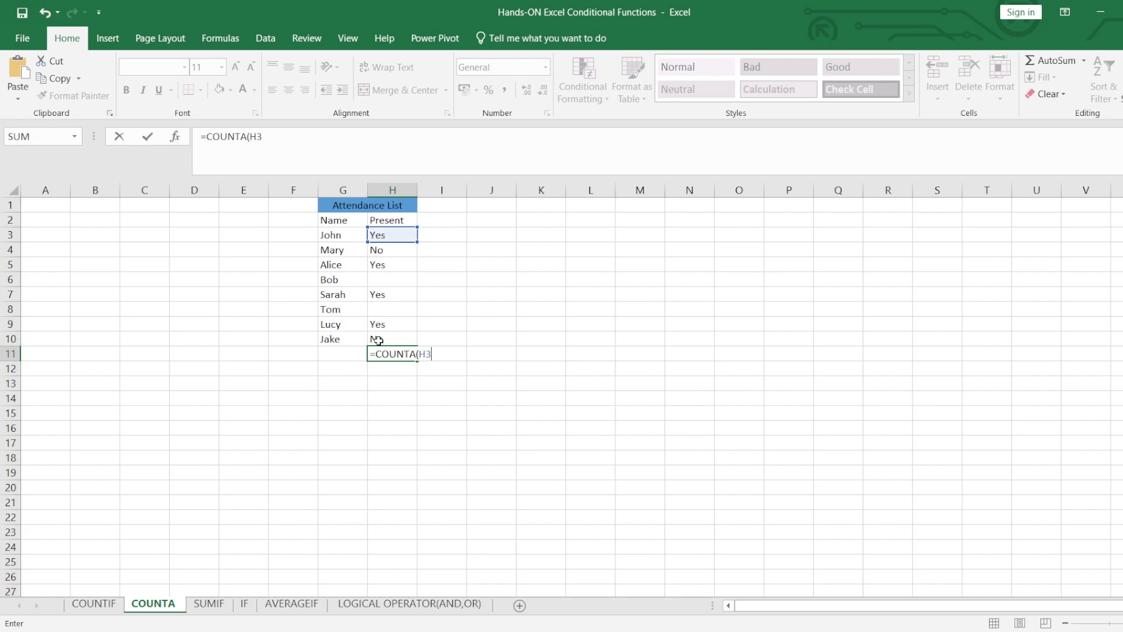
{"action": "type", "text": ":H1"}
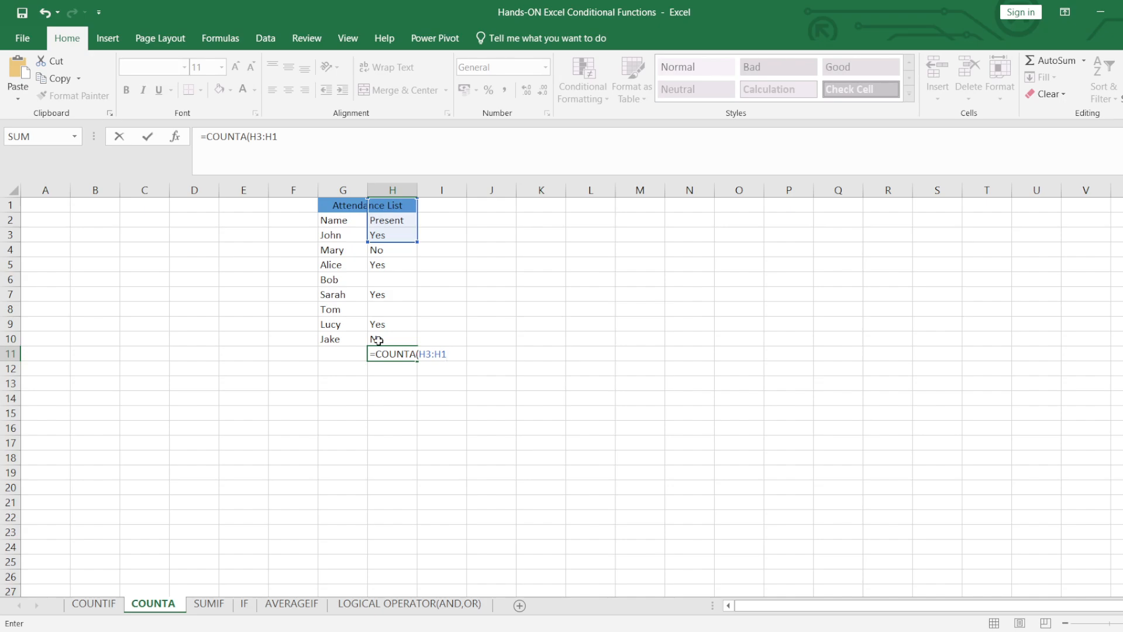
{"action": "type", "text": "0"}
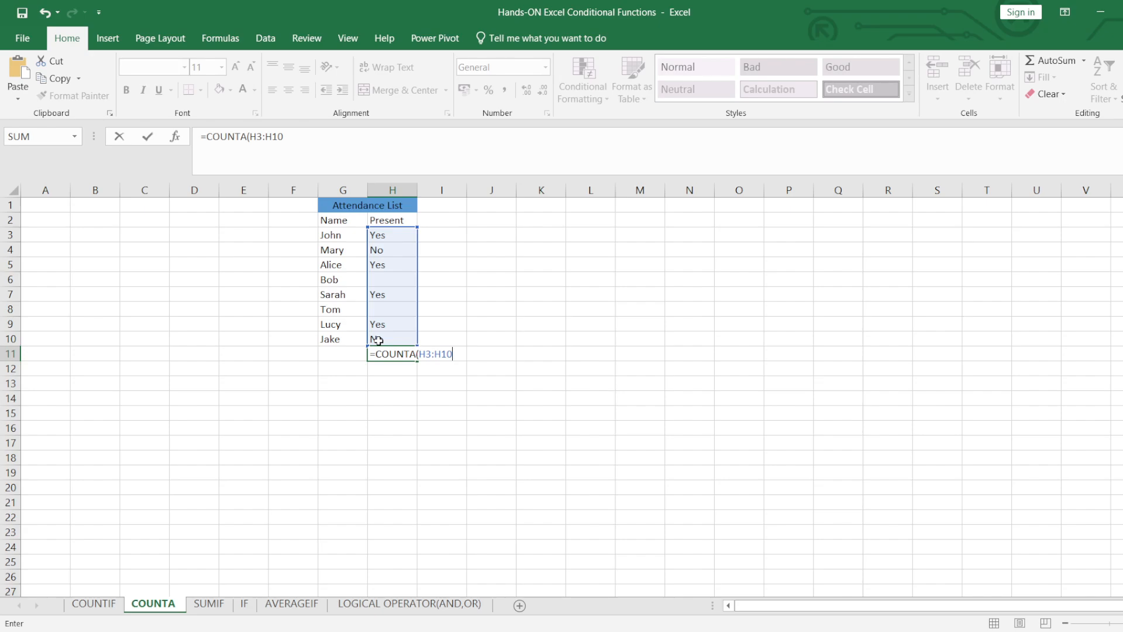
{"action": "type", "text": ")"}
{"action": "key", "text": "Return"}
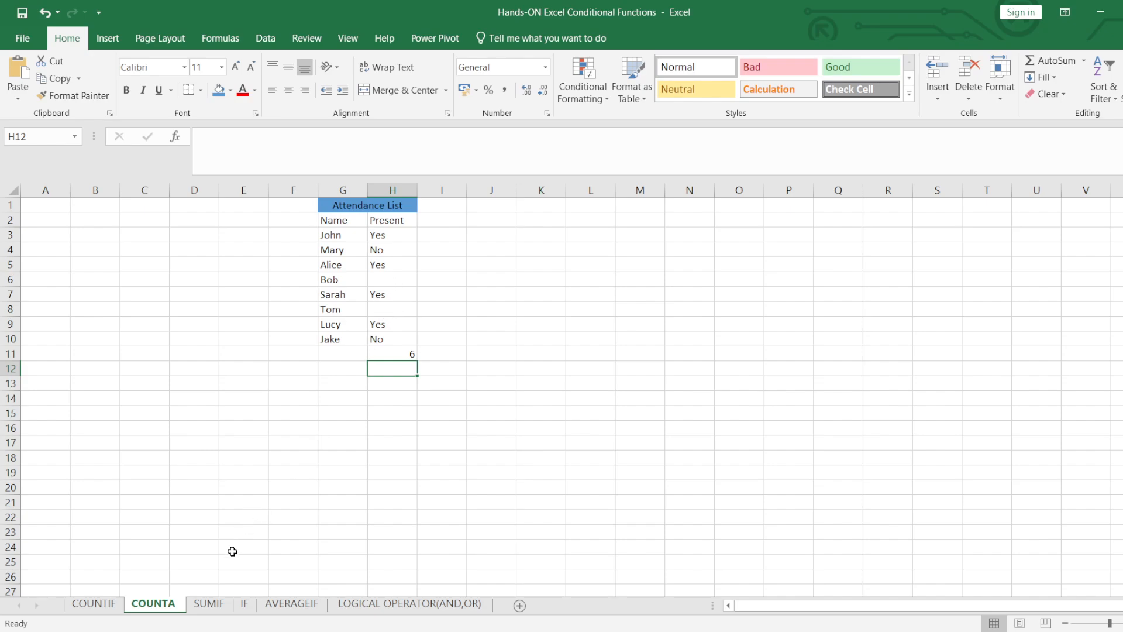
- On the SUMIF sheet, begin a SUMIF formula in cell H10 with the price range H3:H9
{"action": "left_click", "coordinate": [209, 603]}
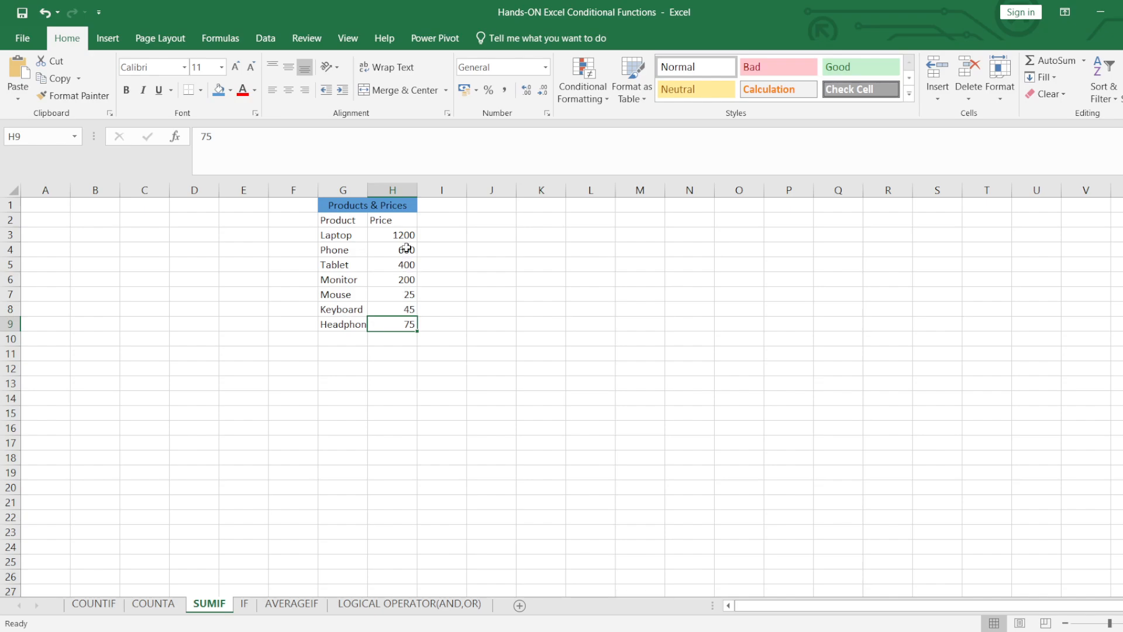
{"action": "left_click", "coordinate": [401, 341]}
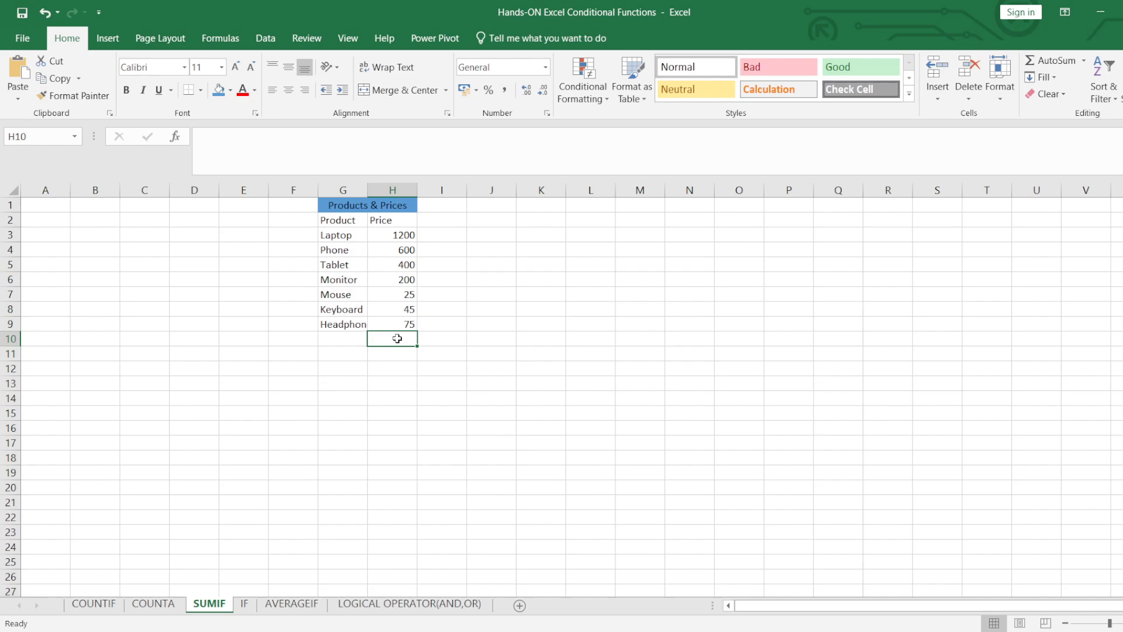
{"action": "type", "text": "=SUM"}
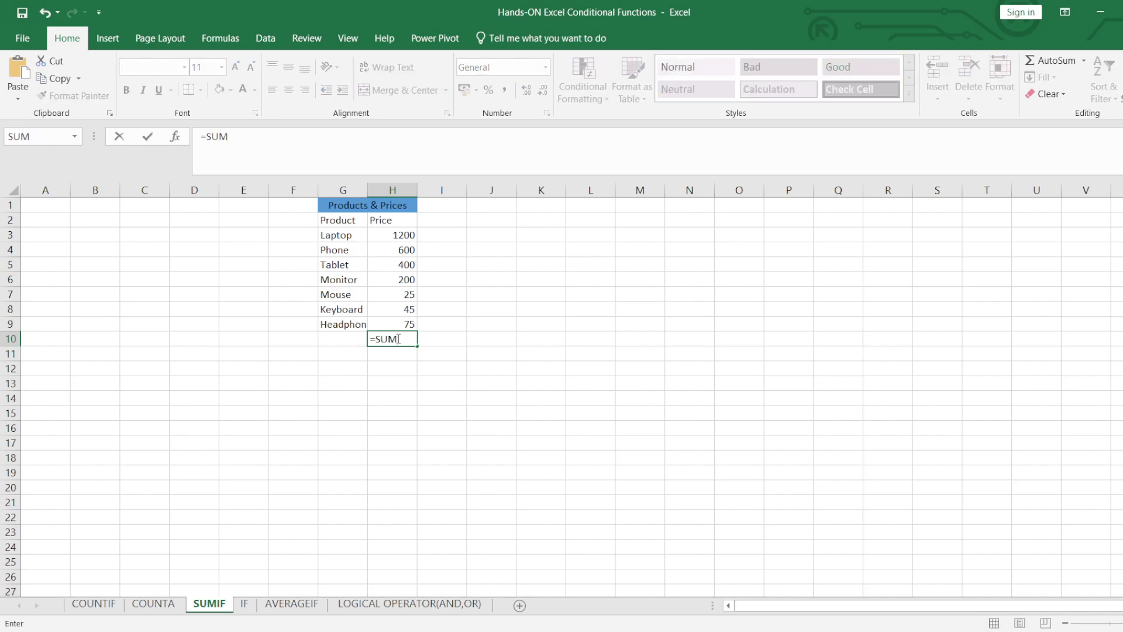
{"action": "type", "text": "IF("}
{"action": "type", "text": "H3"}
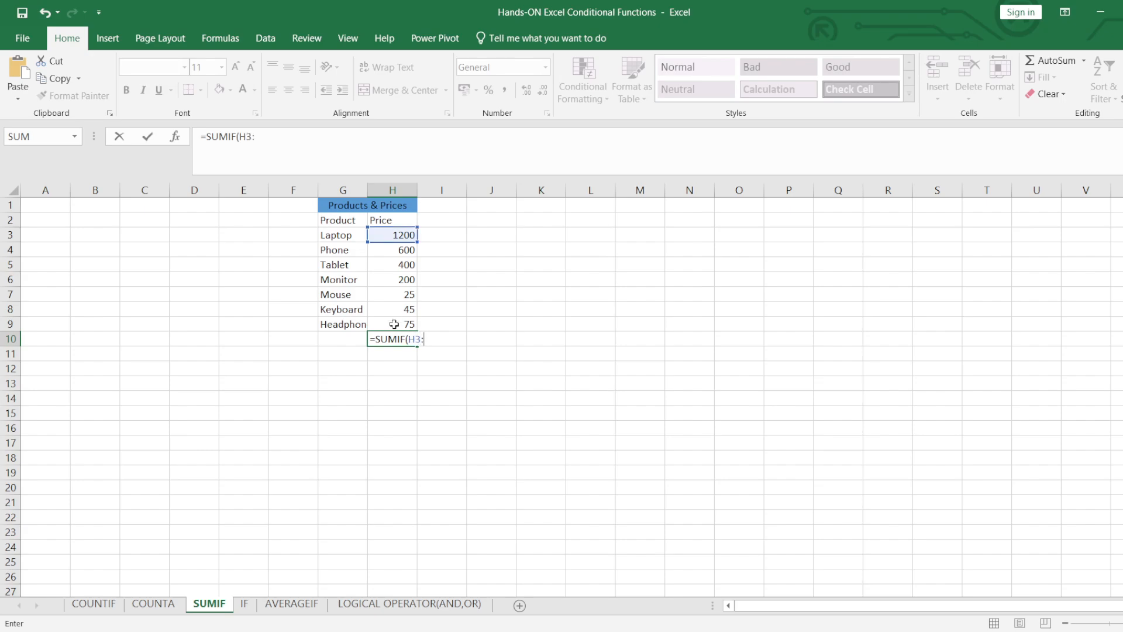
{"action": "type", "text": ":H9"}
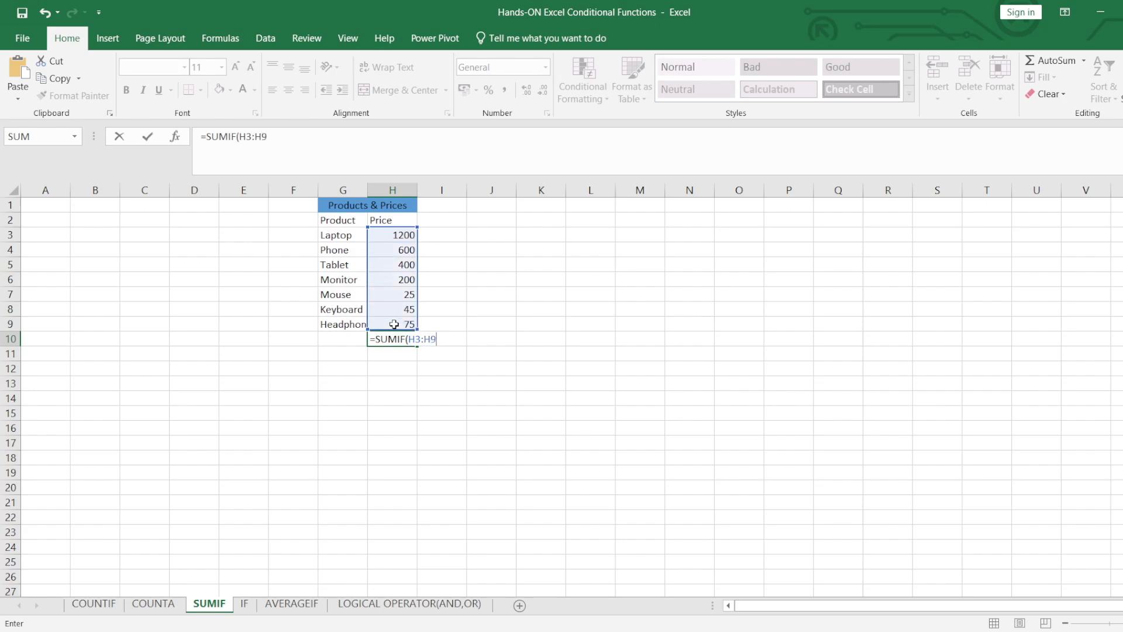
- Complete the SUMIF formula in H10 with the criterion ">100" and review it
{"action": "type", "text": ","}
{"action": "type", "text": "@"}
{"action": "key", "text": "BackSpace"}
{"action": "type", "text": "\"\""}
{"action": "left_click", "coordinate": [443, 336]}
{"action": "type", "text": ">100\")"}
{"action": "key", "text": "Return"}
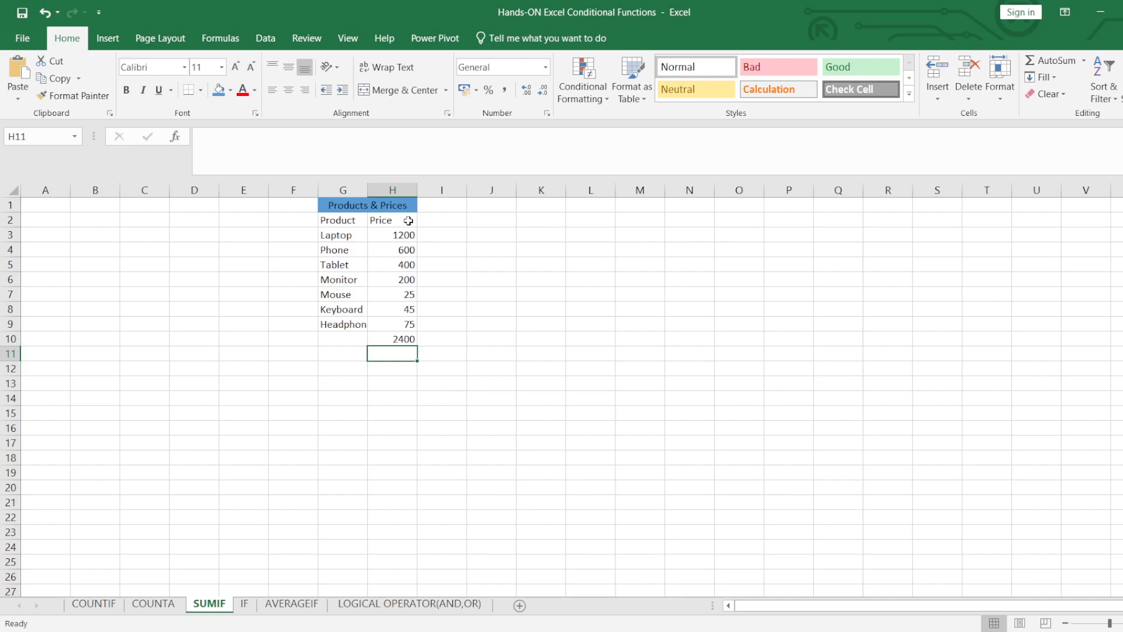
{"action": "double_click", "coordinate": [402, 341]}
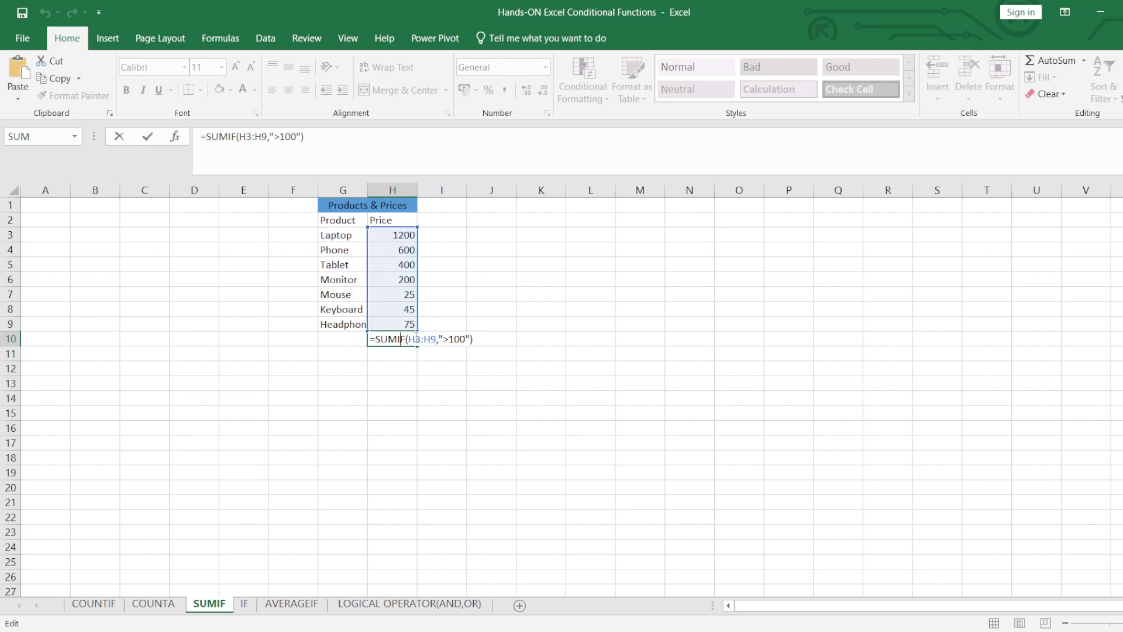
{"action": "key", "text": "Return"}
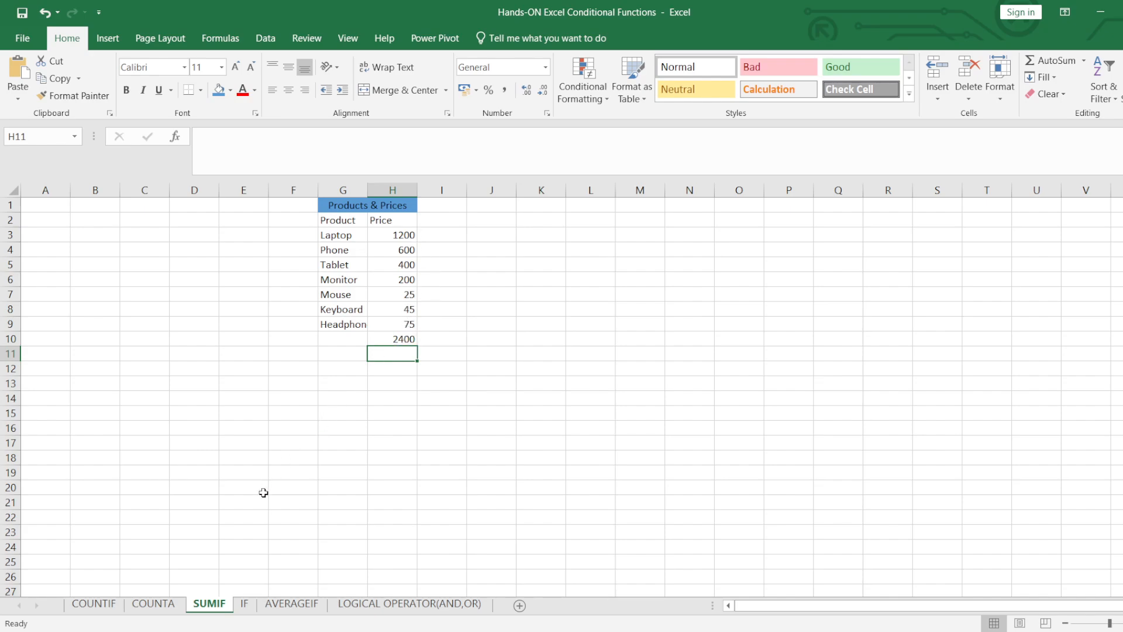
- On the IF sheet, enter the formula =IF(H3>=50,"Pass","Fail") in cell I3 and review it
{"action": "left_click", "coordinate": [245, 604]}
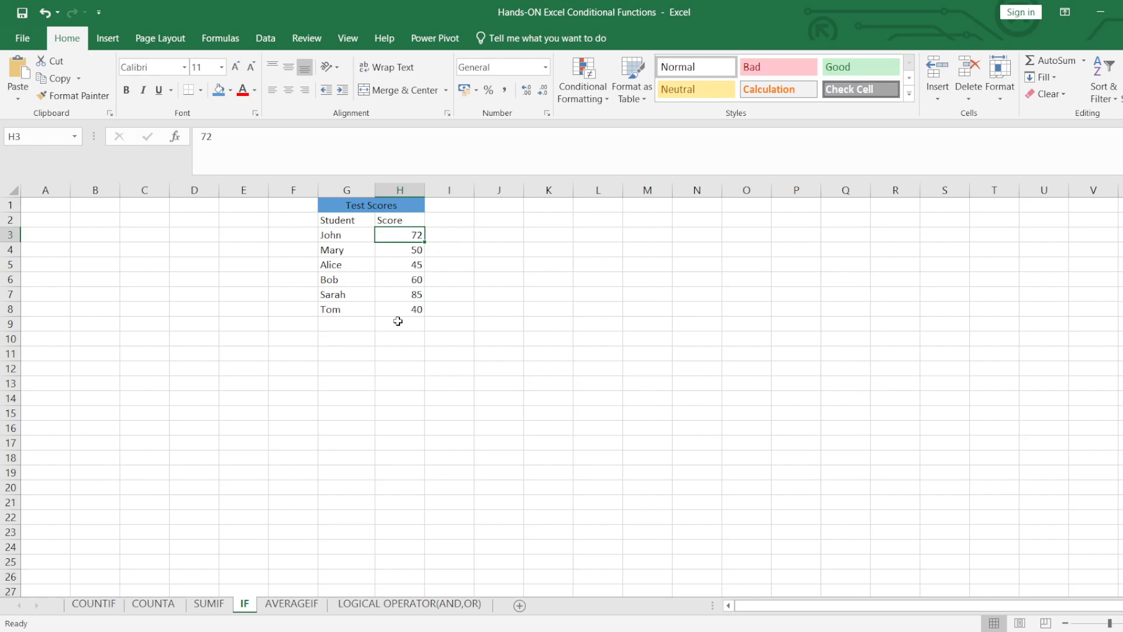
{"action": "left_click", "coordinate": [456, 237]}
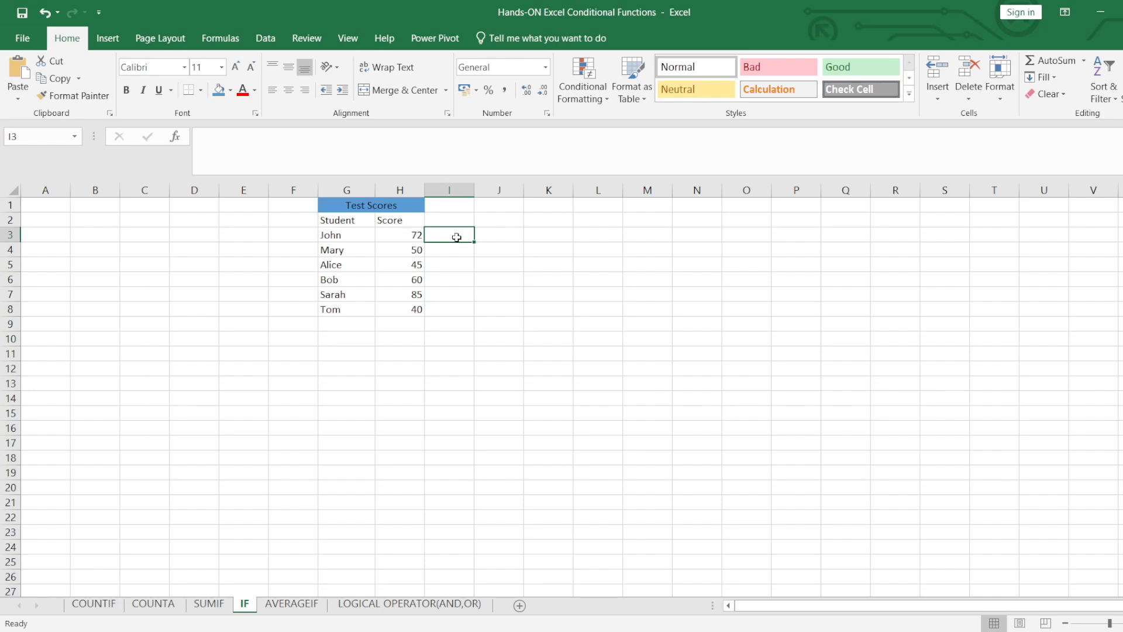
{"action": "type", "text": "=IF"}
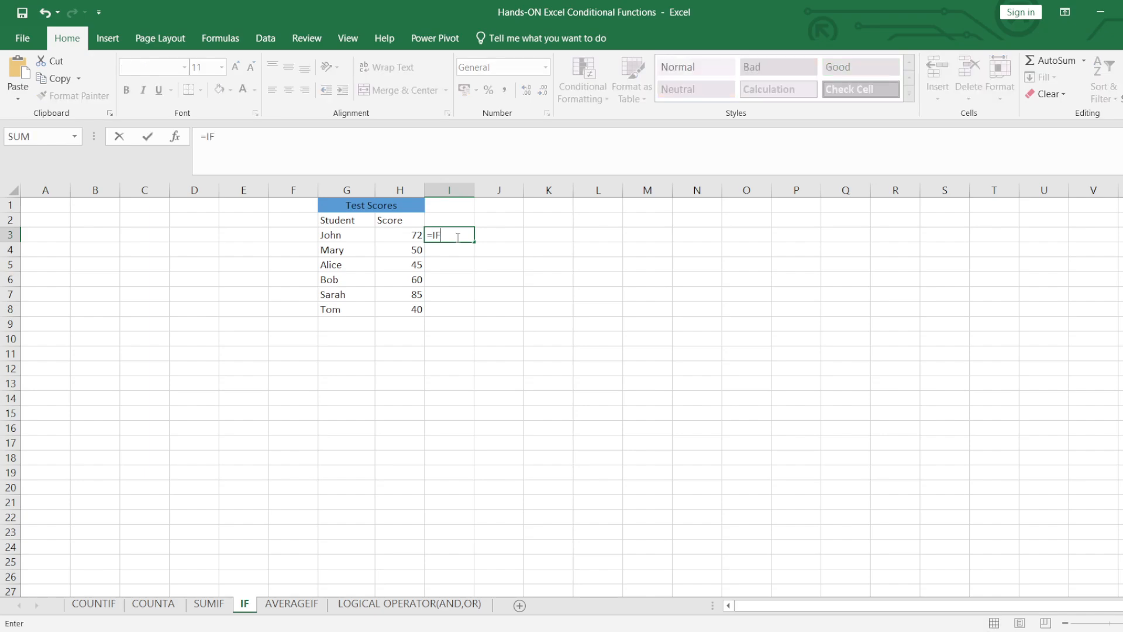
{"action": "type", "text": "(H3"}
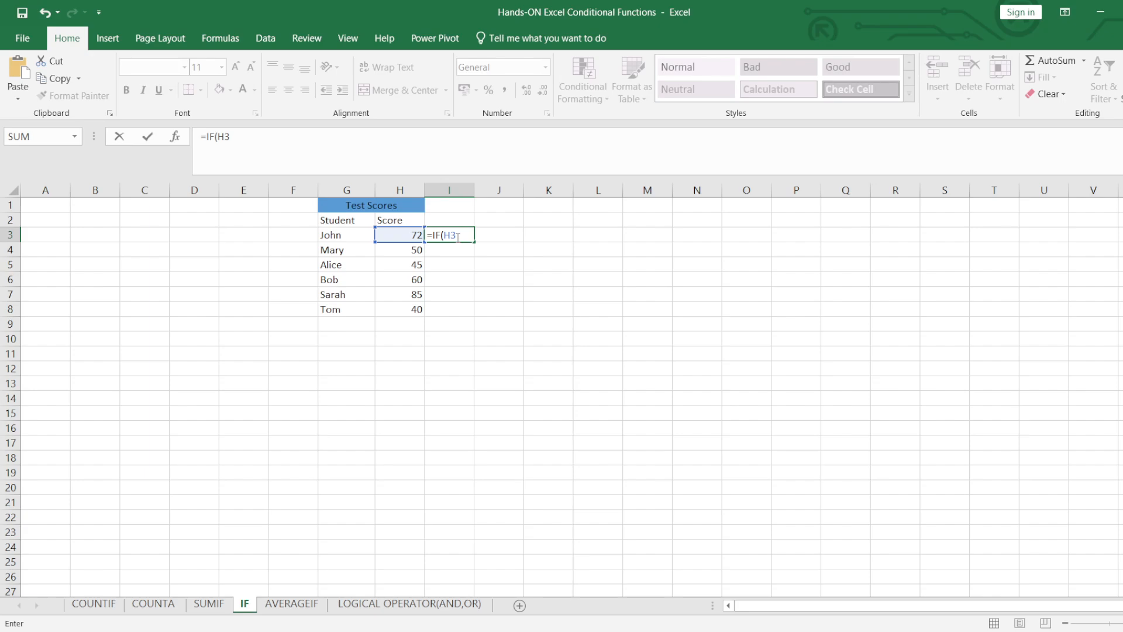
{"action": "type", "text": ">=50,\"\""}
{"action": "left_click", "coordinate": [486, 234]}
{"action": "type", "text": "Pass\",\"\""}
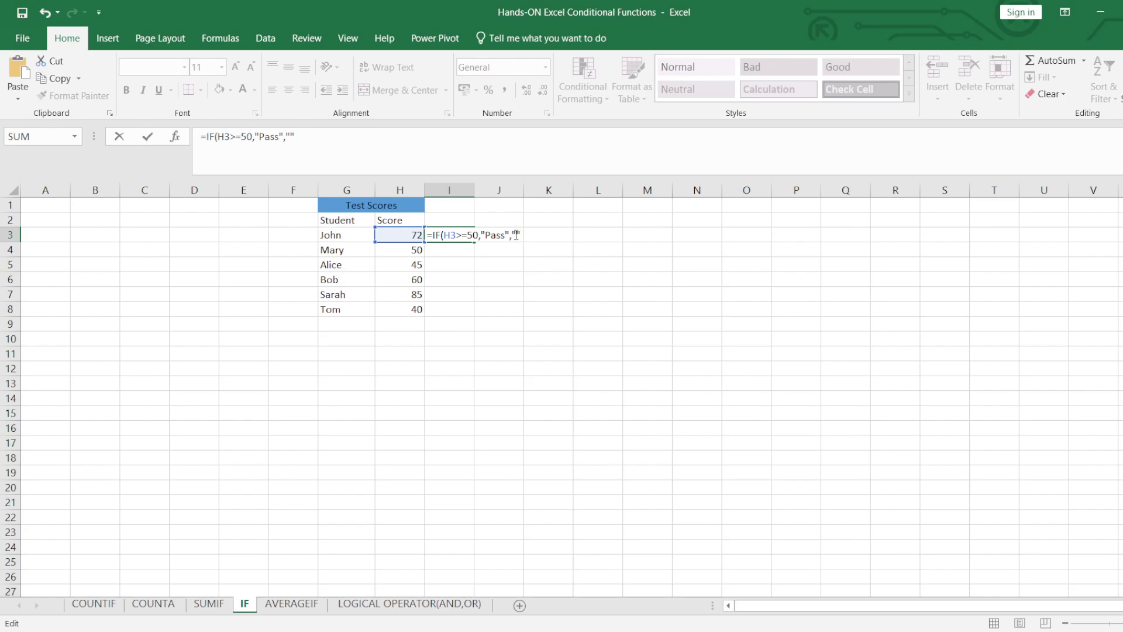
{"action": "type", "text": "Fail\")"}
{"action": "key", "text": "Return"}
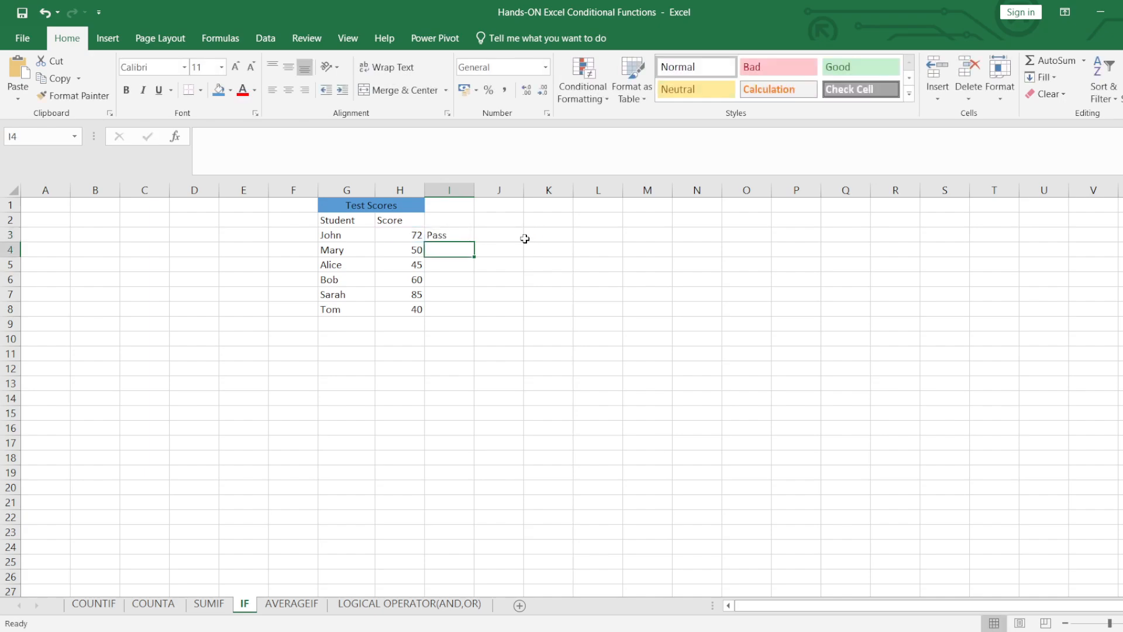
{"action": "double_click", "coordinate": [447, 235]}
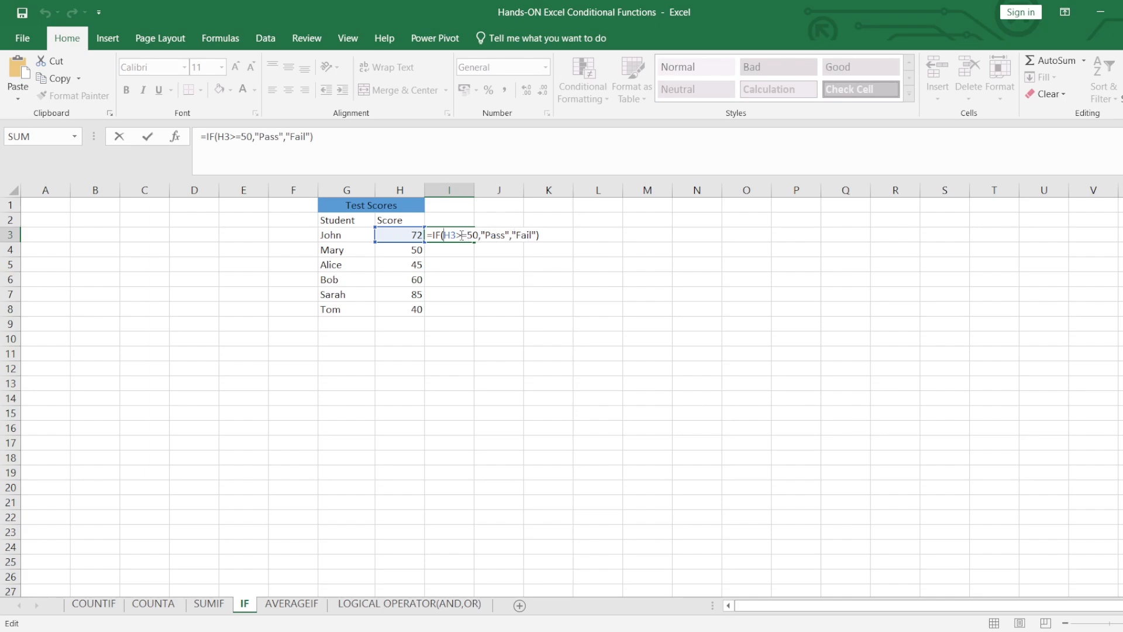
{"action": "key", "text": "Return"}
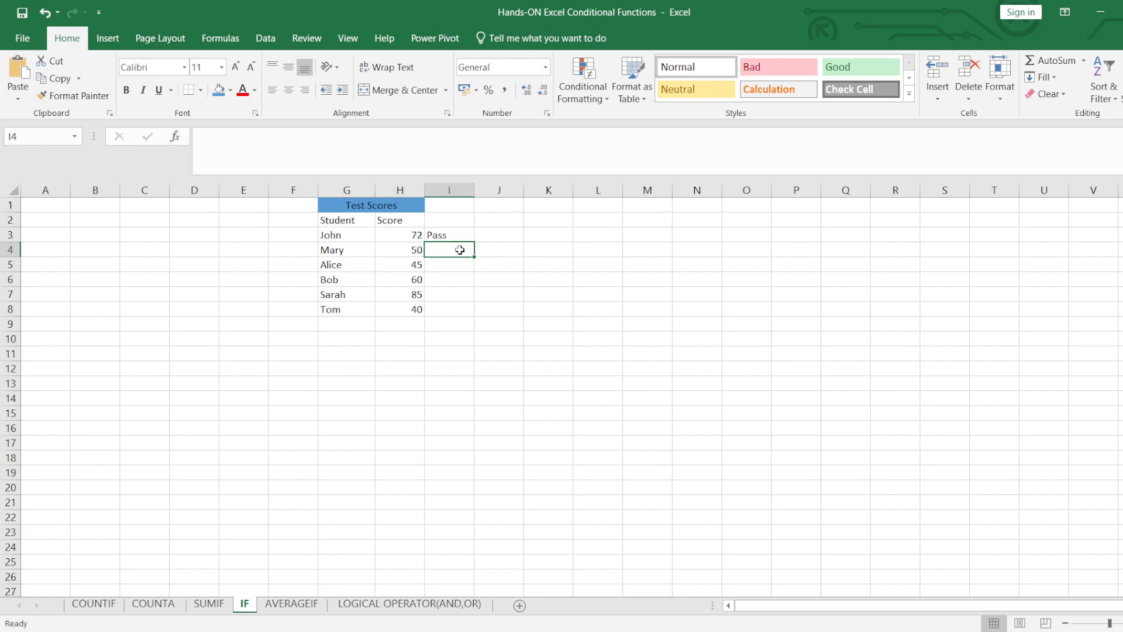
{"action": "type", "text": "=IF"}
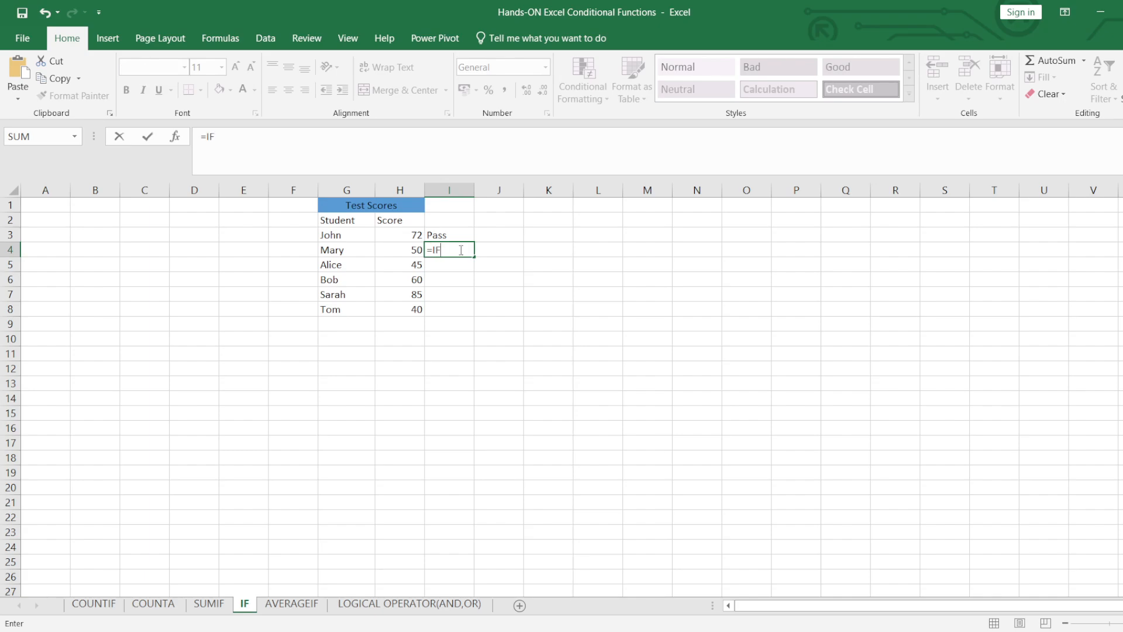
{"action": "type", "text": "(H4"}
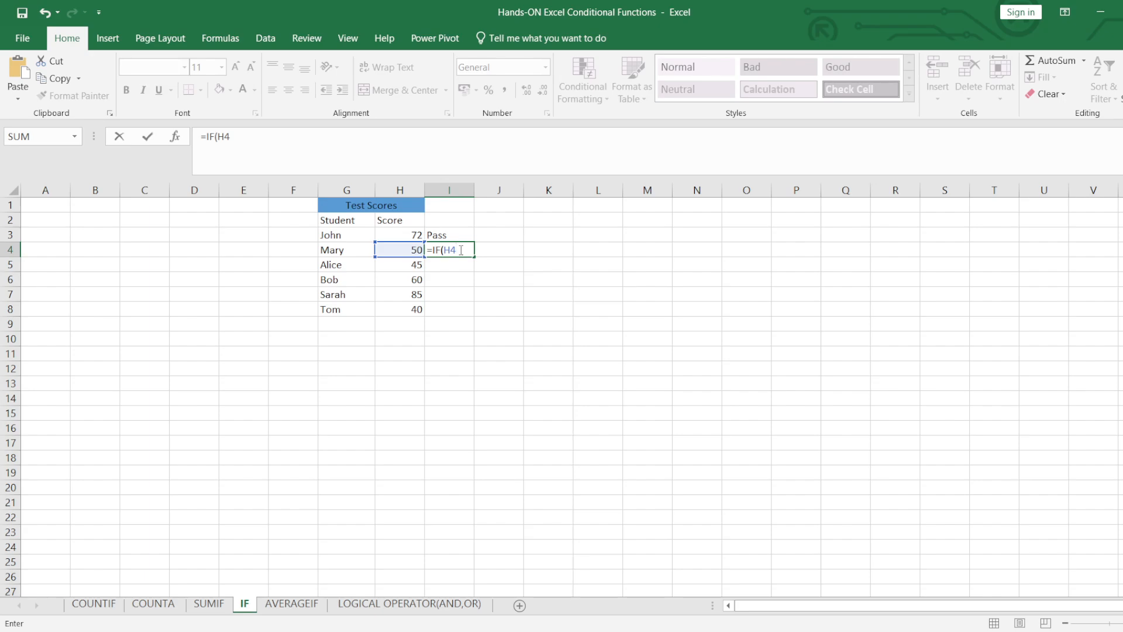
{"action": "key", "text": "BackSpace"}
{"action": "key", "text": "BackSpace"}
{"action": "key", "text": "BackSpace"}
{"action": "key", "text": "BackSpace"}
{"action": "key", "text": "BackSpace"}
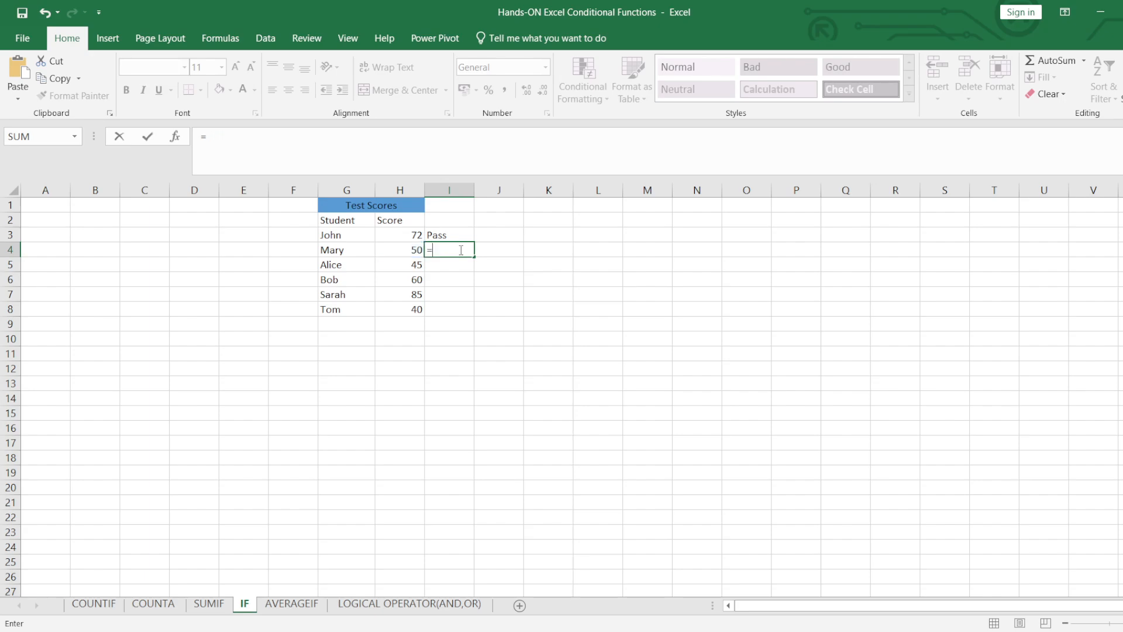
{"action": "key", "text": "BackSpace"}
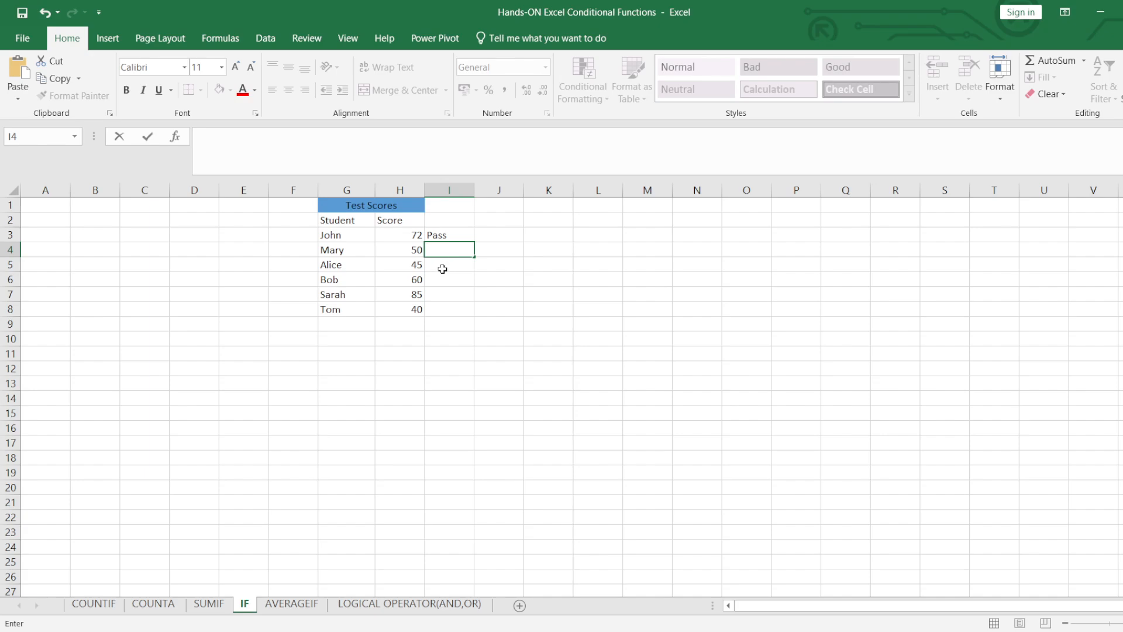
- Enter the formula =IF(H5>=50,"Pass","Fail") in cell I5 to grade the third student's score, and review it
{"action": "left_click", "coordinate": [443, 270]}
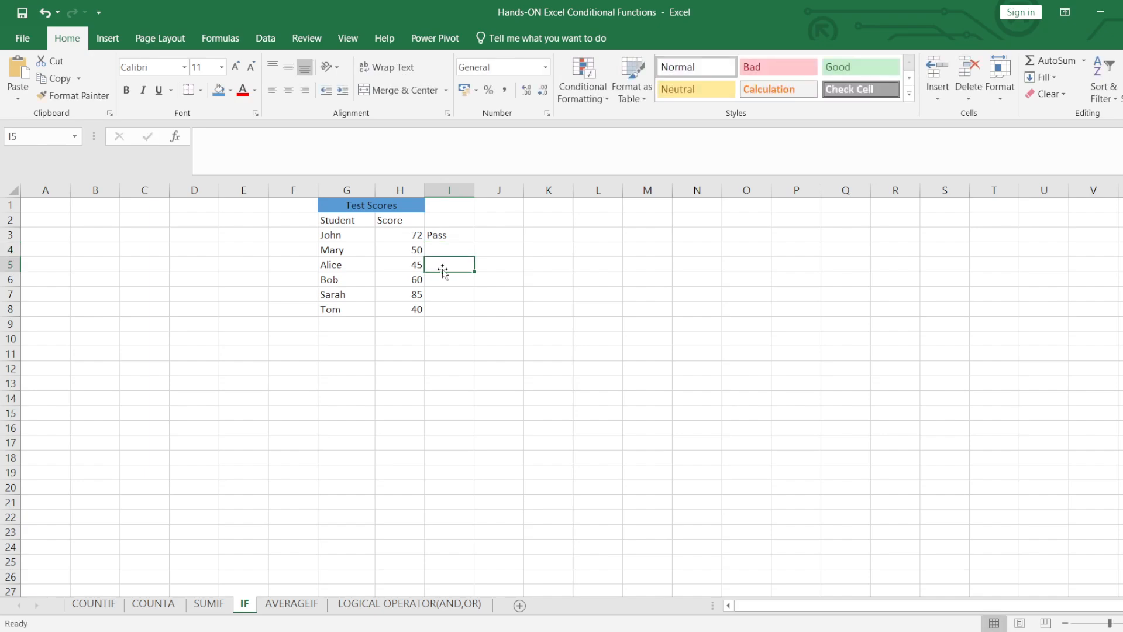
{"action": "type", "text": "=IF"}
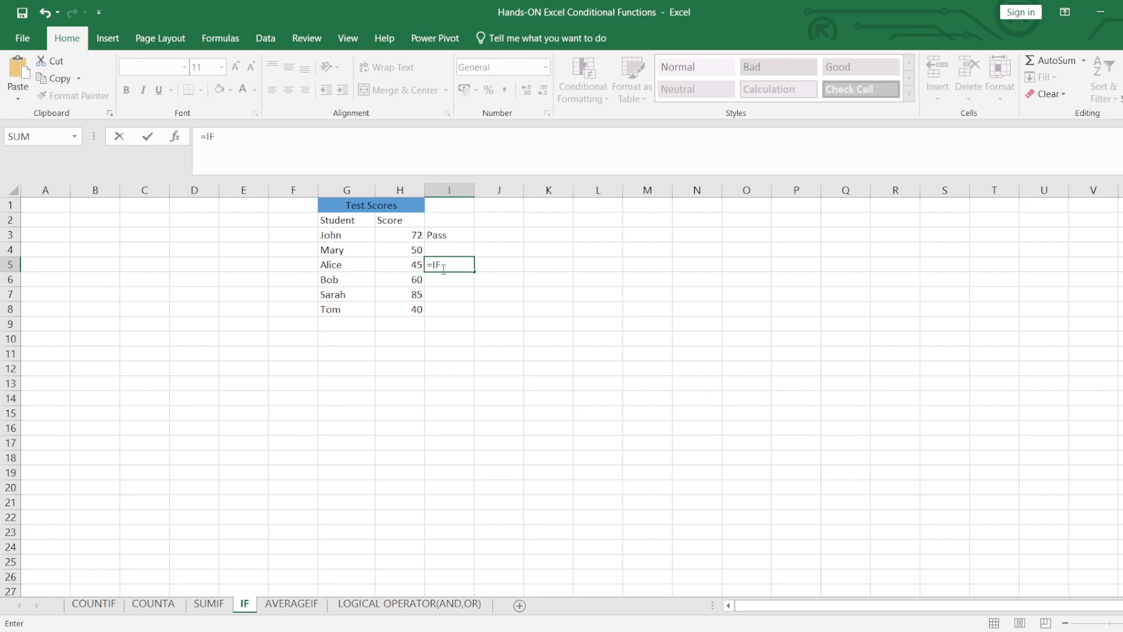
{"action": "type", "text": "(H5"}
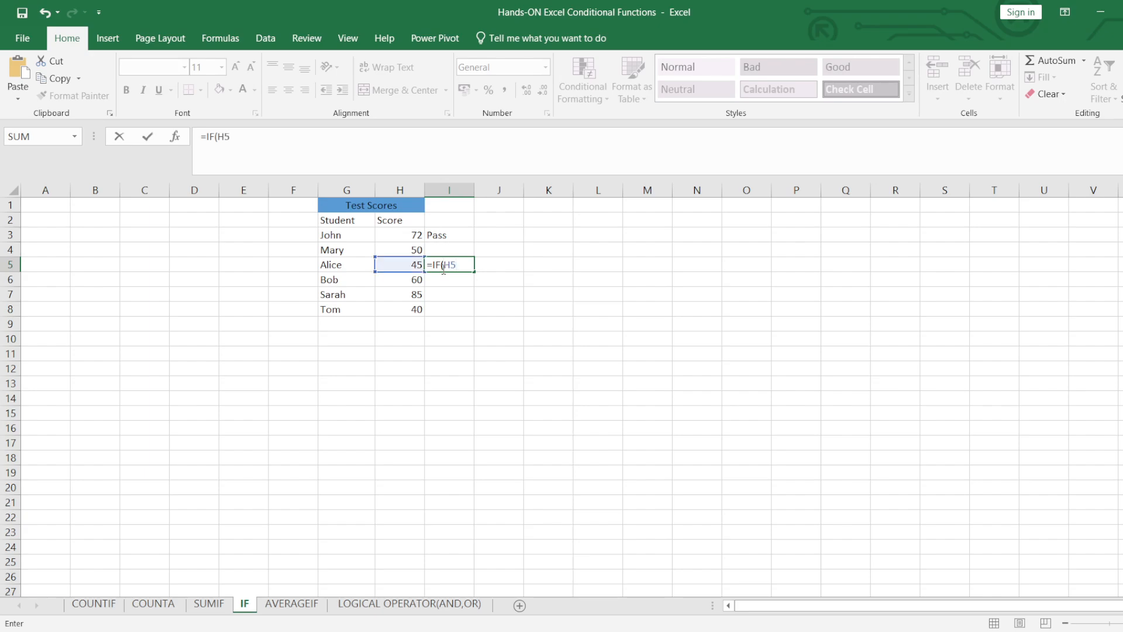
{"action": "type", "text": ">=50,\"\""}
{"action": "left_click", "coordinate": [486, 265]}
{"action": "type", "text": "Pass"}
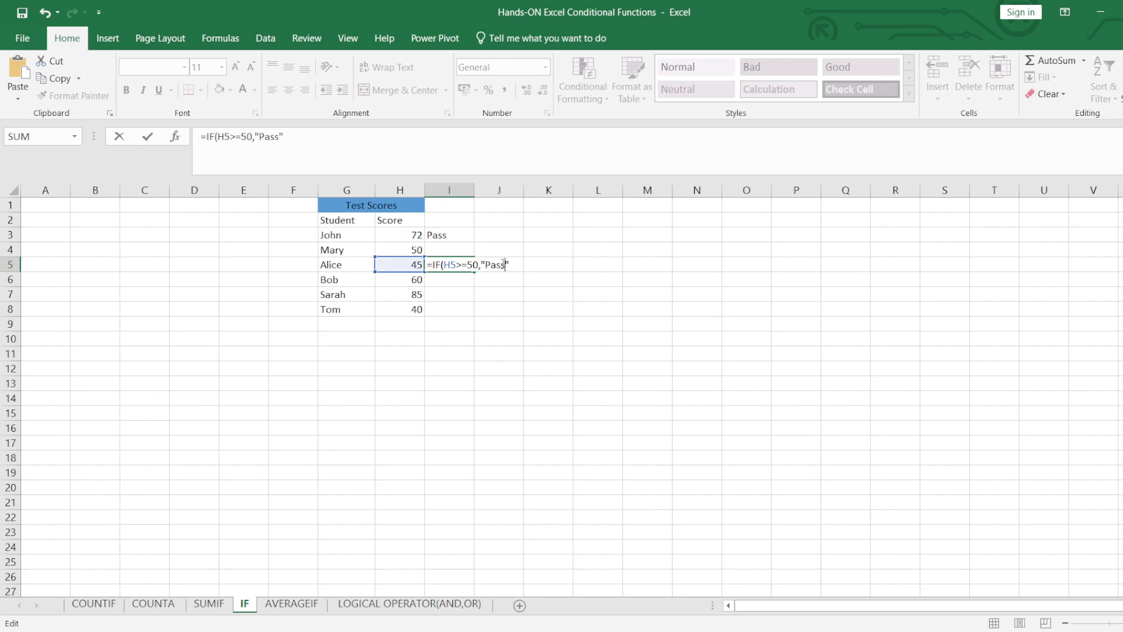
{"action": "type", "text": ",\"\"Fail"}
{"action": "left_click", "coordinate": [542, 265]}
{"action": "key", "text": "Return"}
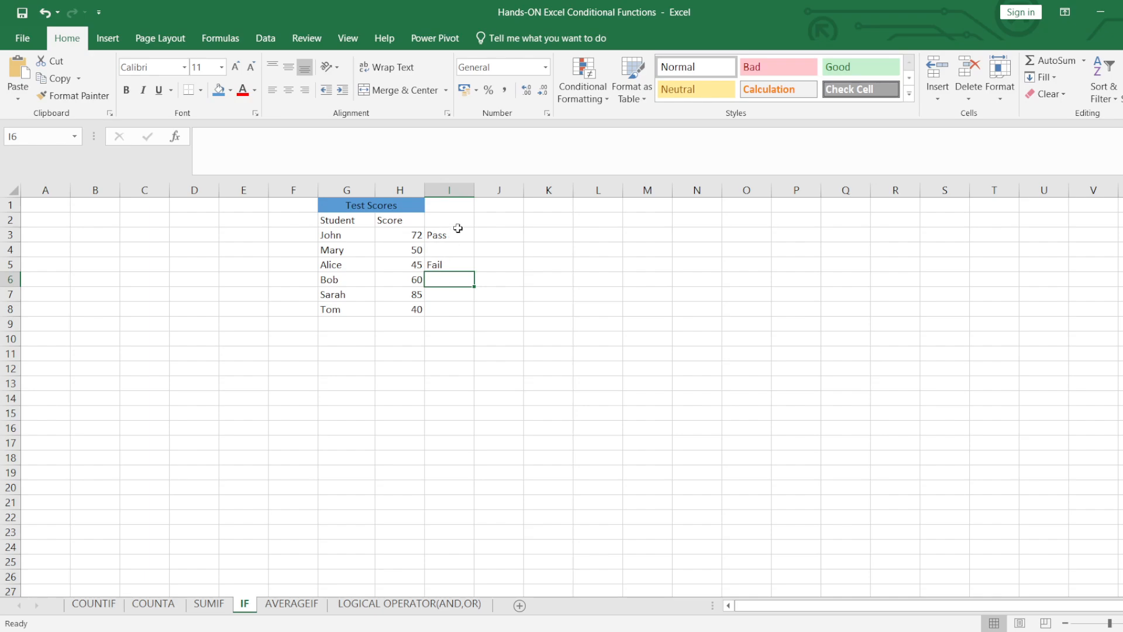
{"action": "left_click", "coordinate": [448, 266]}
{"action": "double_click", "coordinate": [442, 267]}
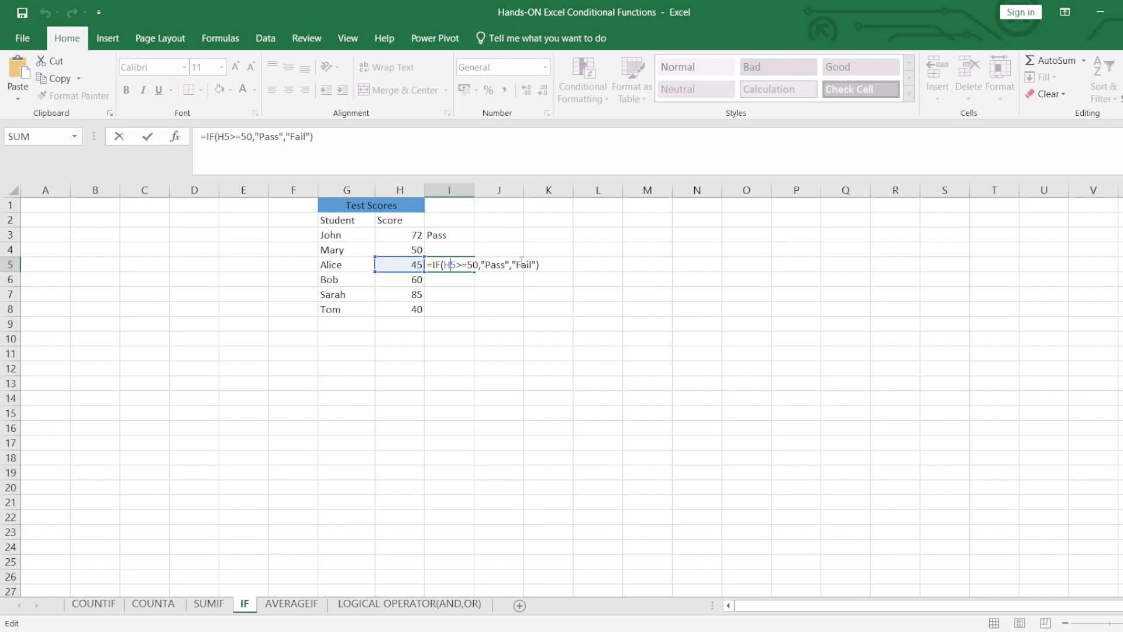
{"action": "key", "text": "Return"}
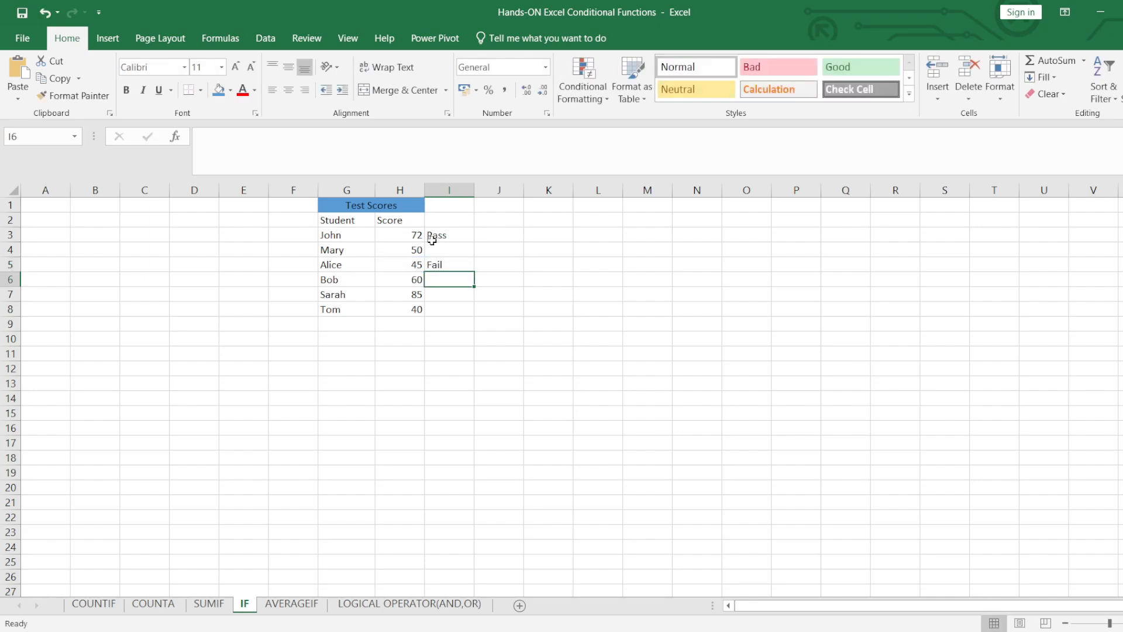
{"action": "left_click", "coordinate": [449, 267]}
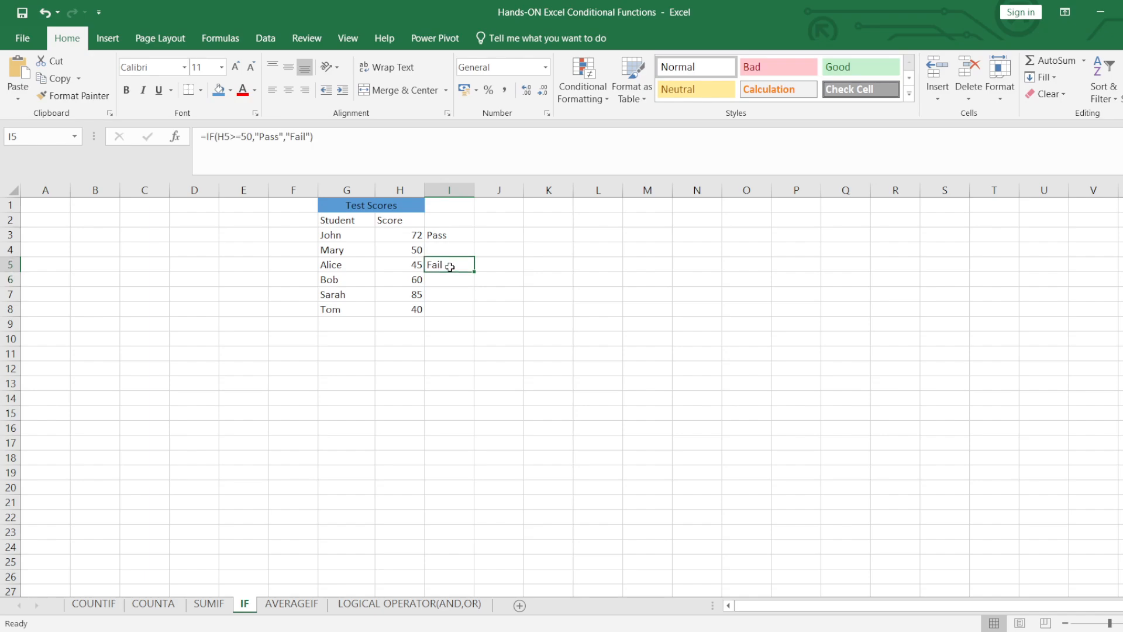
- On the AVERAGEIF sheet, enter the formula =AVERAGEIF(H3:H8,">30") in cell H9 and check it
{"action": "left_click", "coordinate": [288, 605]}
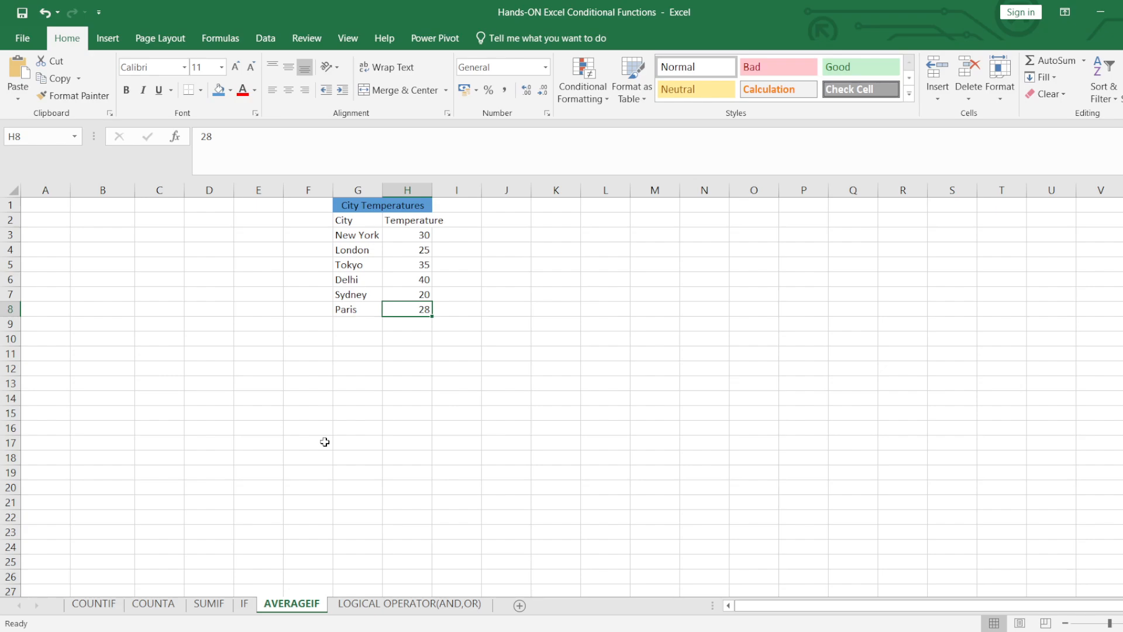
{"action": "left_click", "coordinate": [409, 328]}
{"action": "type", "text": "="}
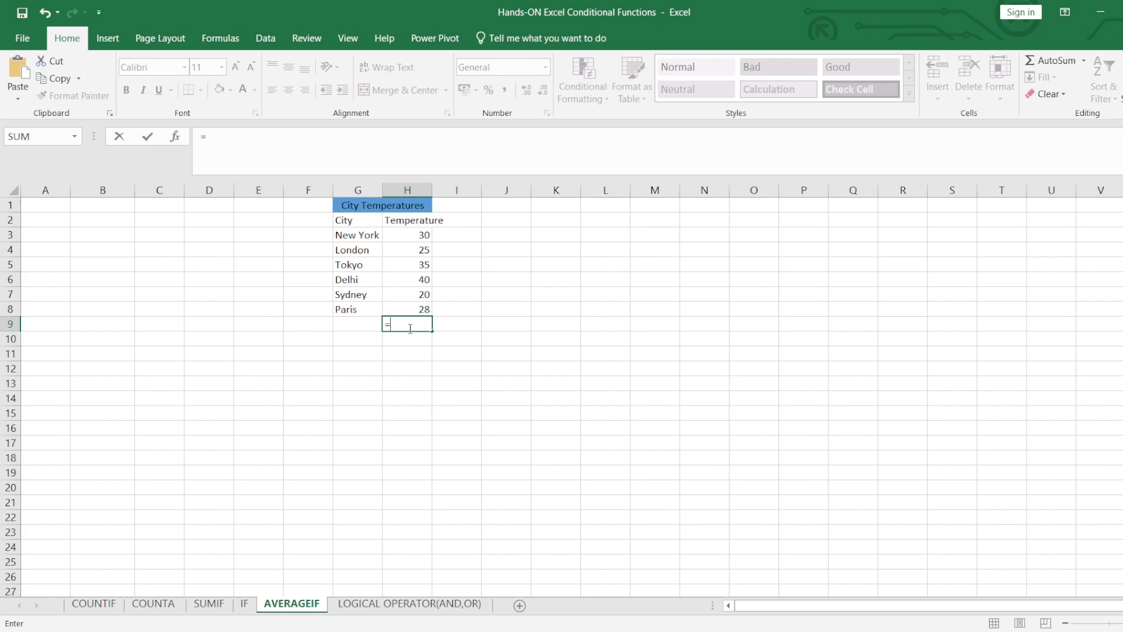
{"action": "type", "text": "AVERAGEIF("}
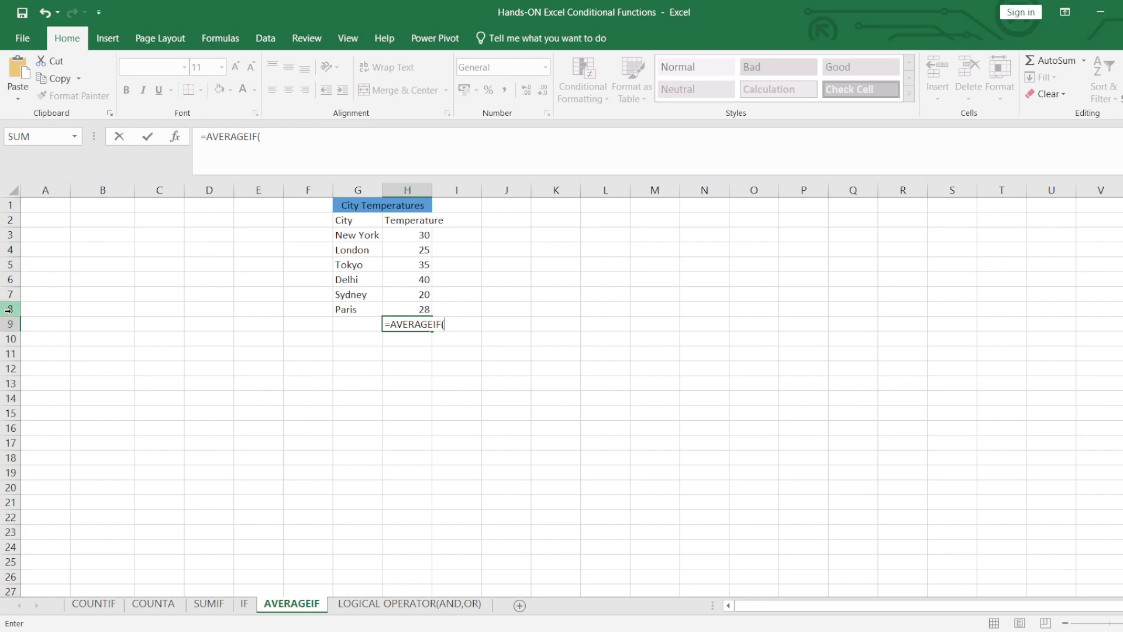
{"action": "type", "text": "H3"}
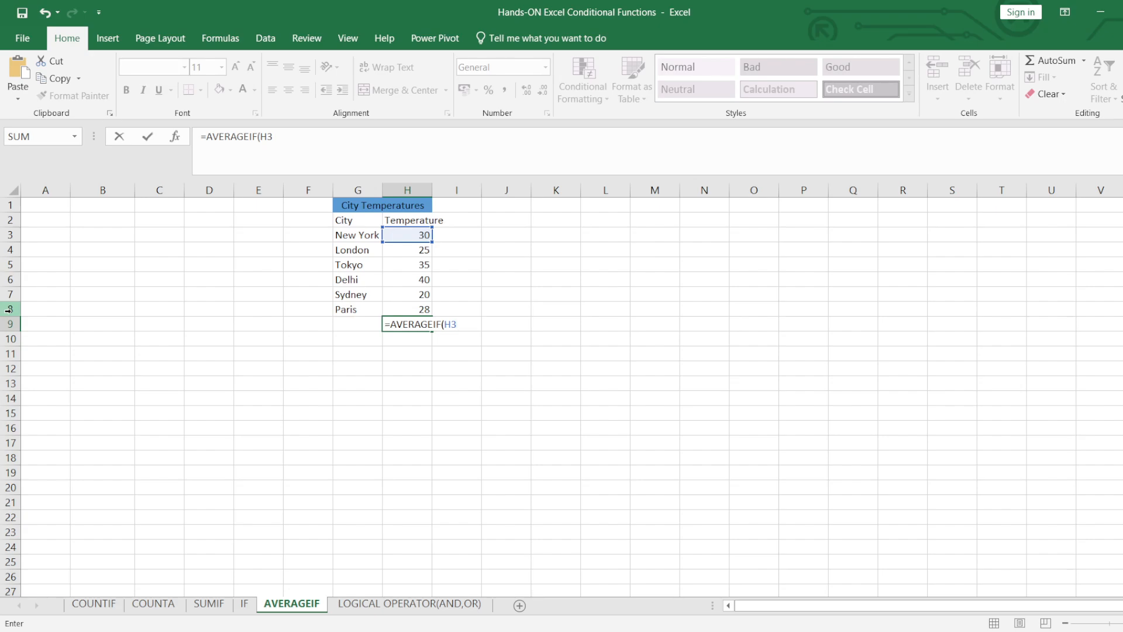
{"action": "type", "text": ":H8,"}
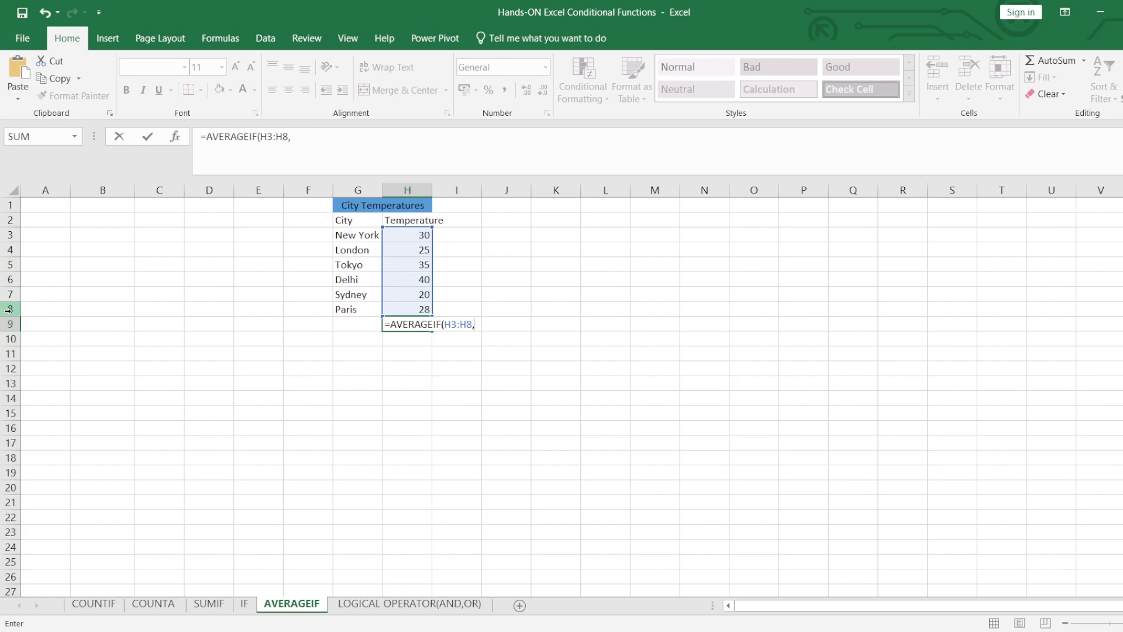
{"action": "type", "text": "\"\""}
{"action": "left_click", "coordinate": [479, 323]}
{"action": "type", "text": ">30\""}
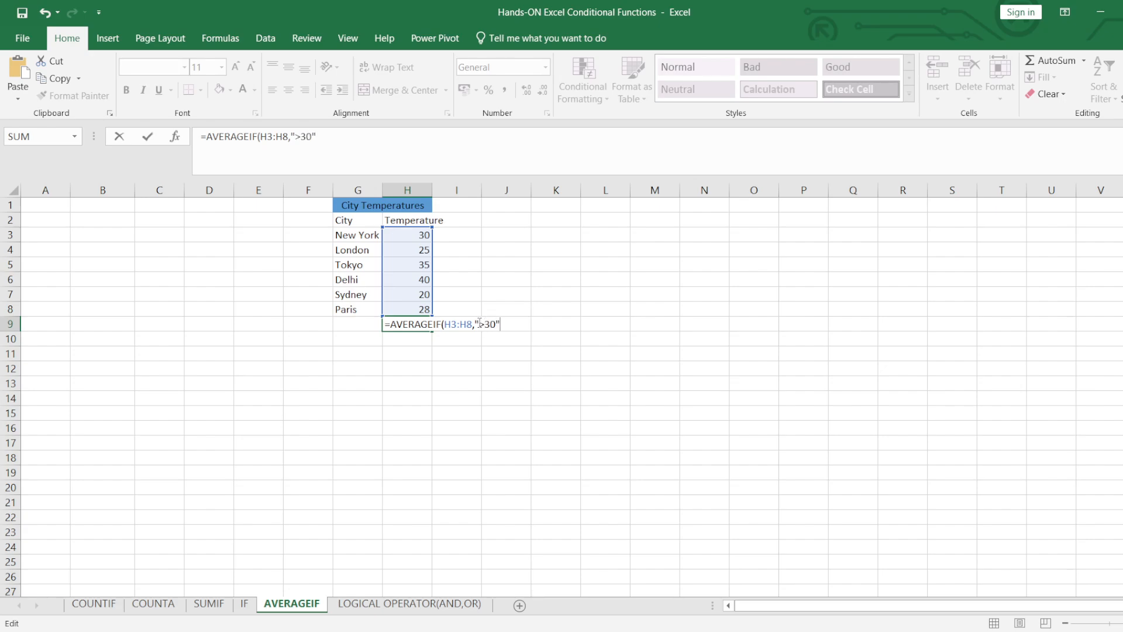
{"action": "type", "text": ")"}
{"action": "key", "text": "Return"}
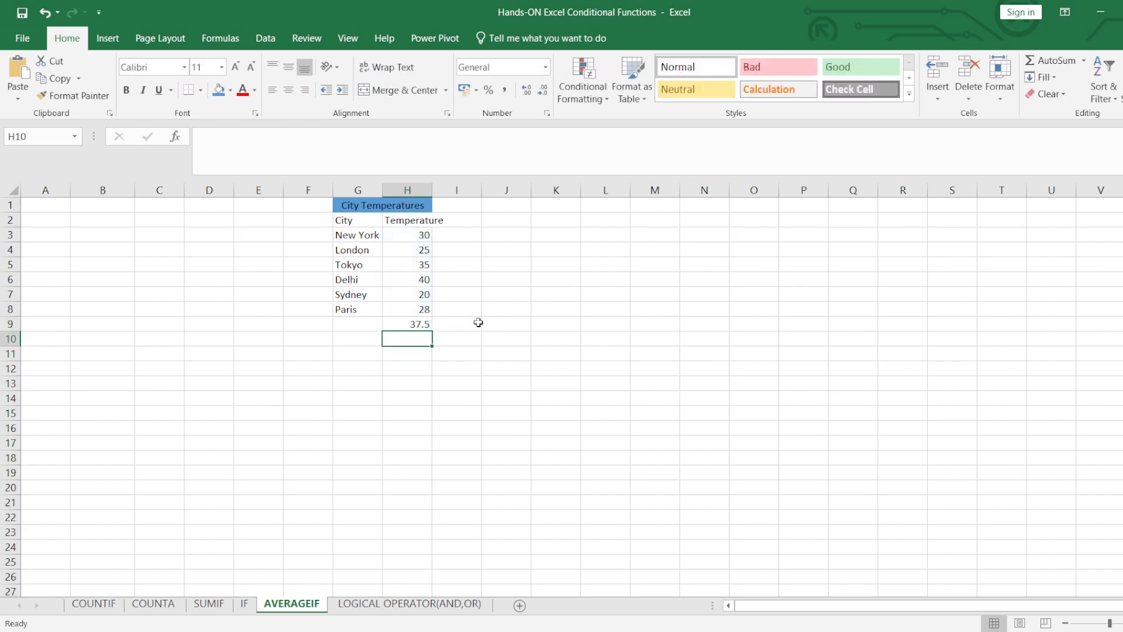
{"action": "left_click", "coordinate": [411, 325]}
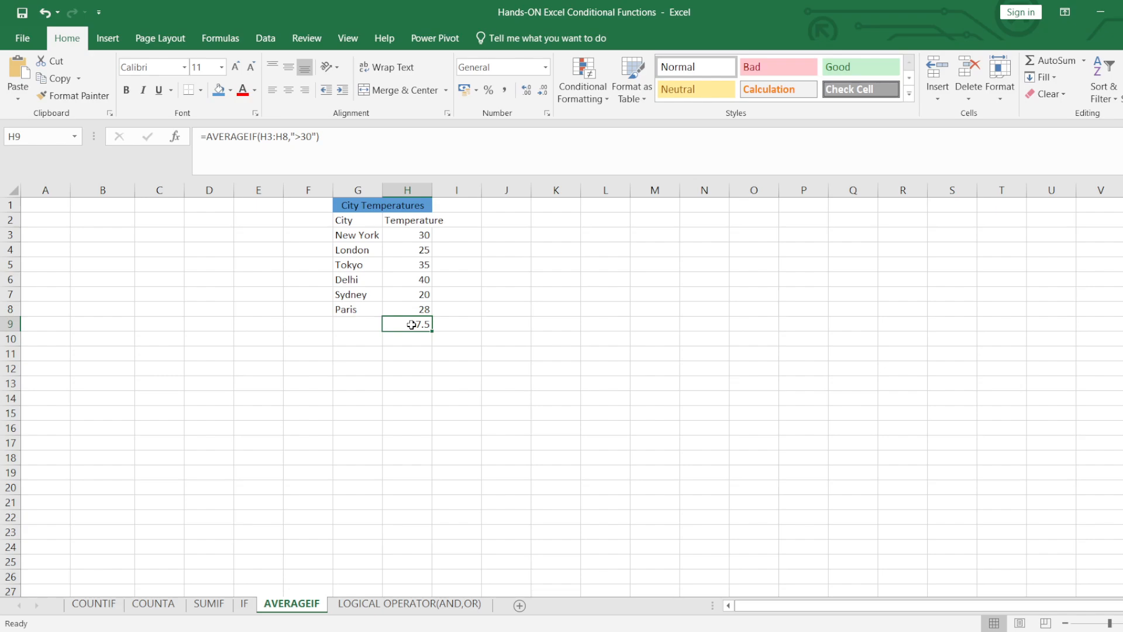
- On the LOGICAL OPERATOR(AND,OR) sheet, begin an IF formula in cell I10 with the condition AND(I3>25,J3>40000)
{"action": "left_click", "coordinate": [365, 609]}
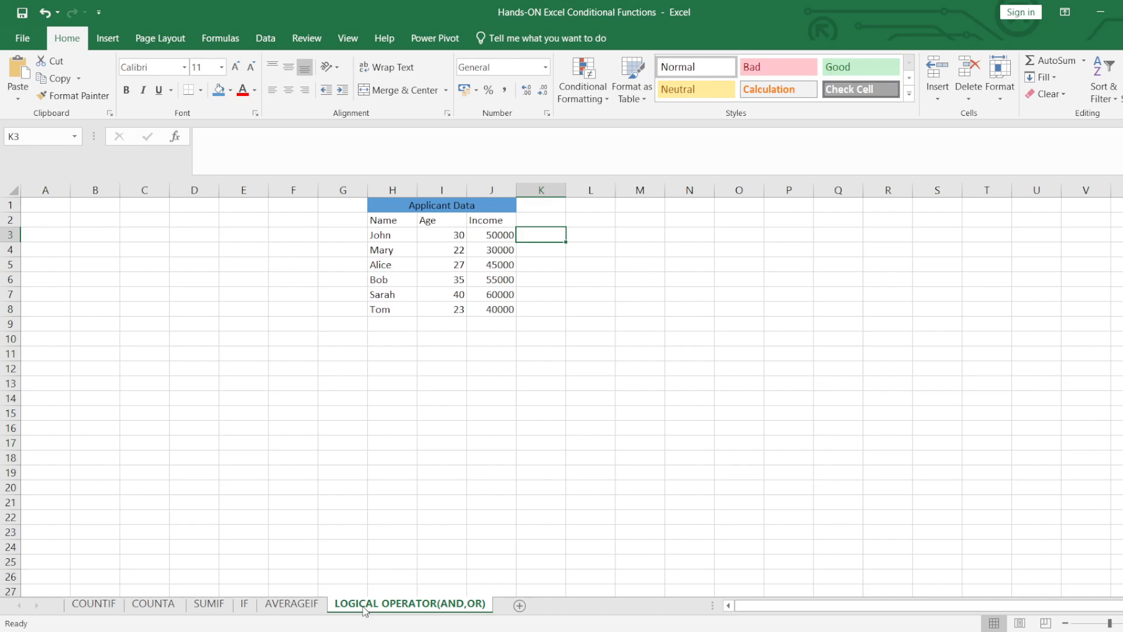
{"action": "left_click", "coordinate": [430, 339]}
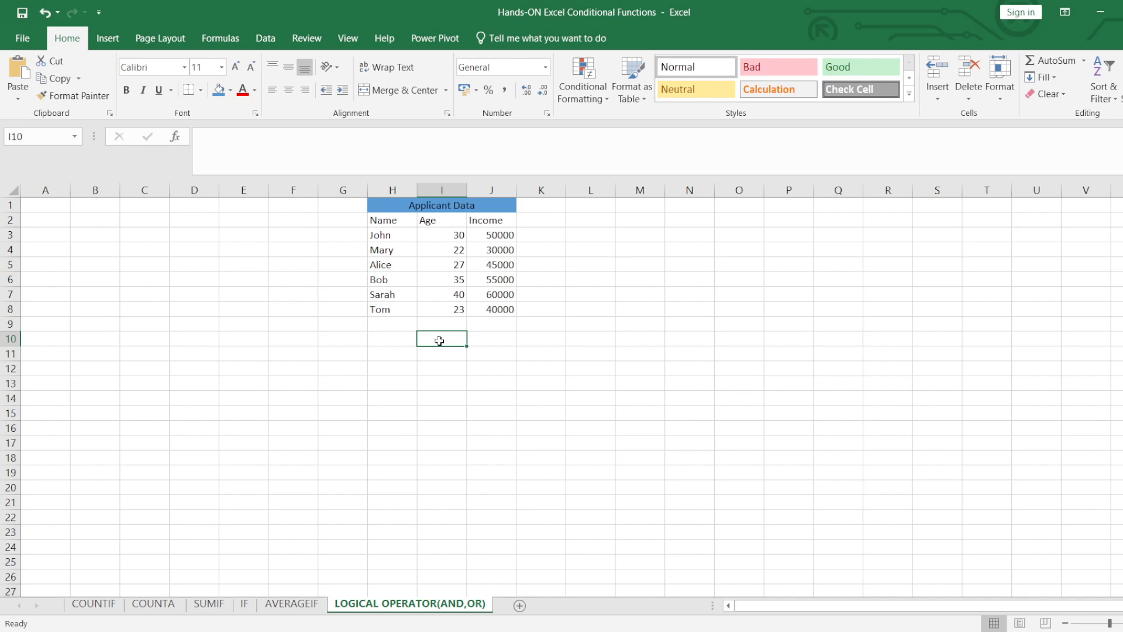
{"action": "type", "text": "="}
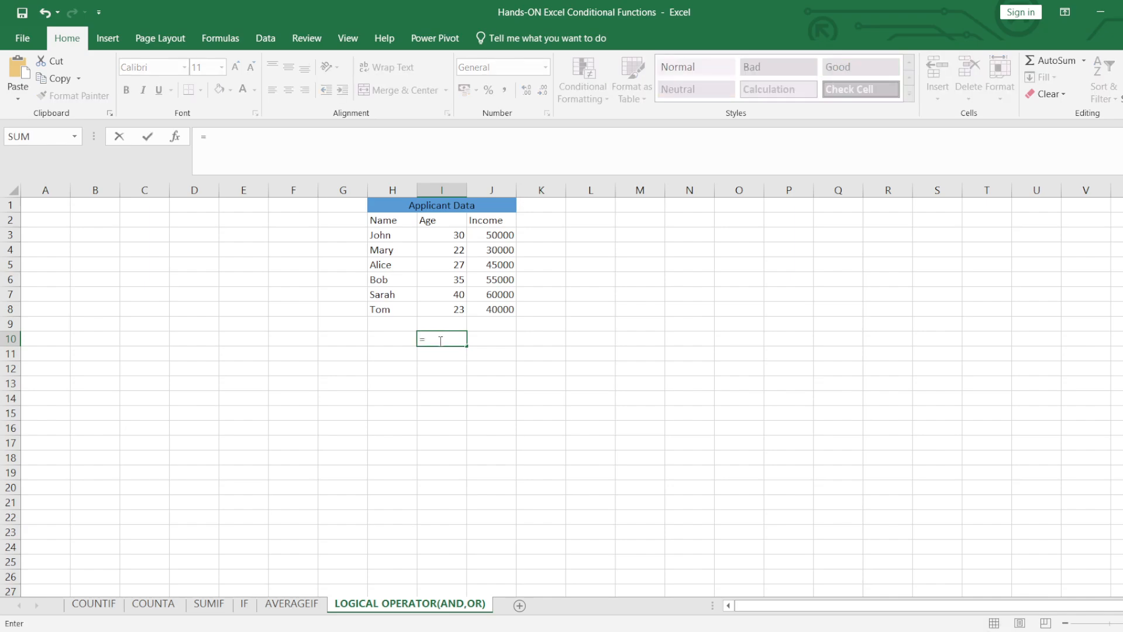
{"action": "type", "text": "IF(AND(I"}
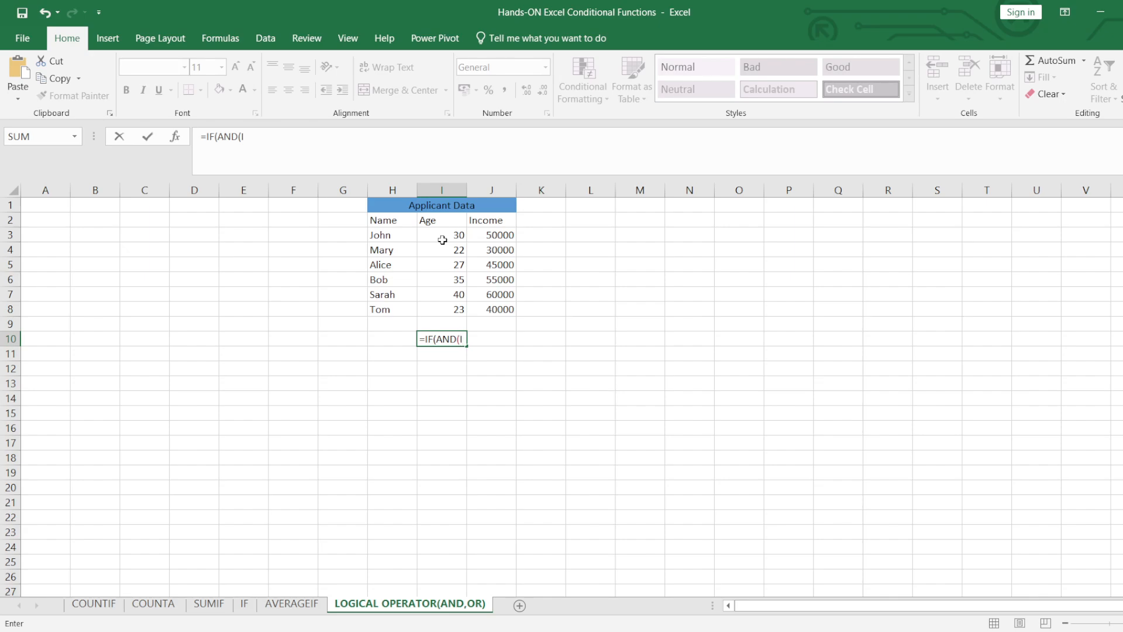
{"action": "left_click", "coordinate": [443, 240]}
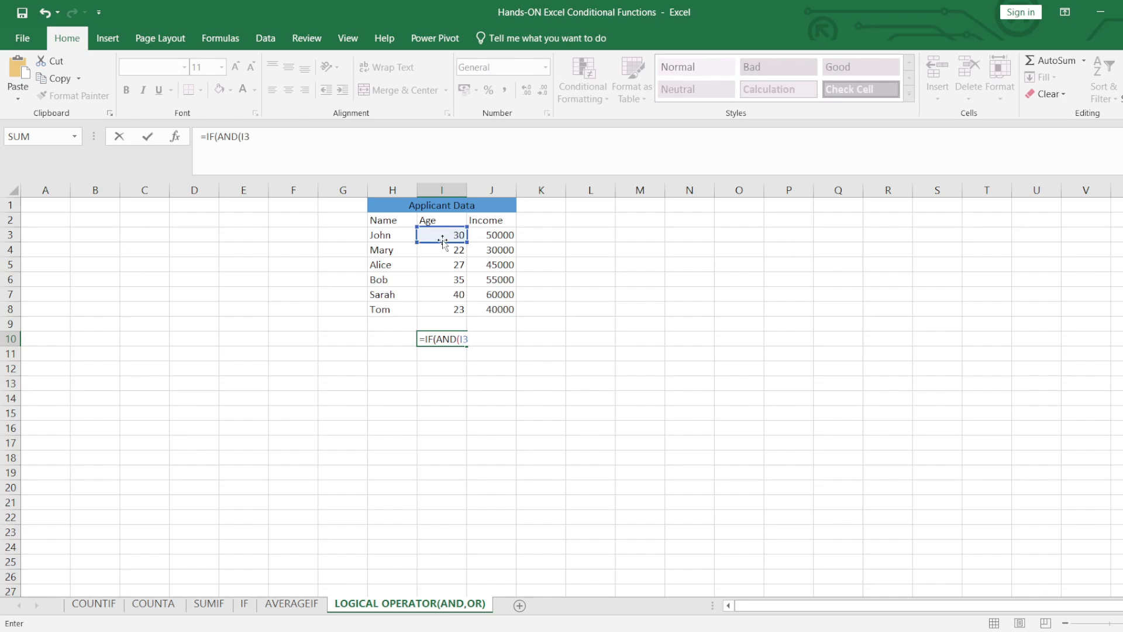
{"action": "type", "text": ">25,"}
{"action": "type", "text": "J3"}
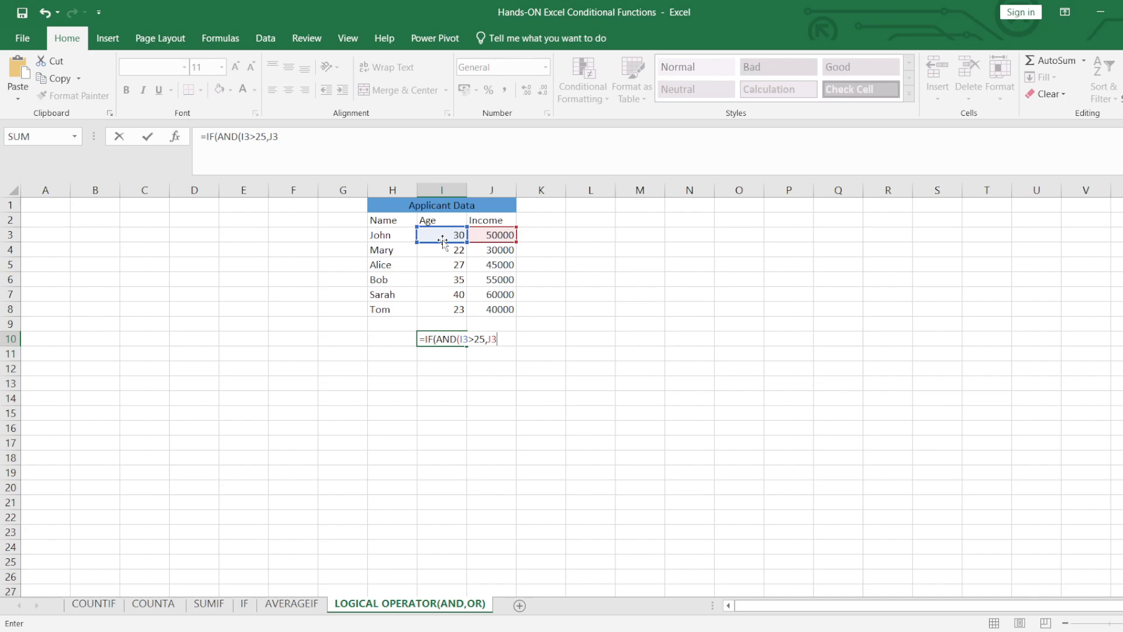
{"action": "type", "text": ">40000"}
{"action": "type", "text": ")"}
- Complete the IF/AND formula in I10 with the results "Eligible" and "Not Eligible", and review it
{"action": "type", "text": ",\"\""}
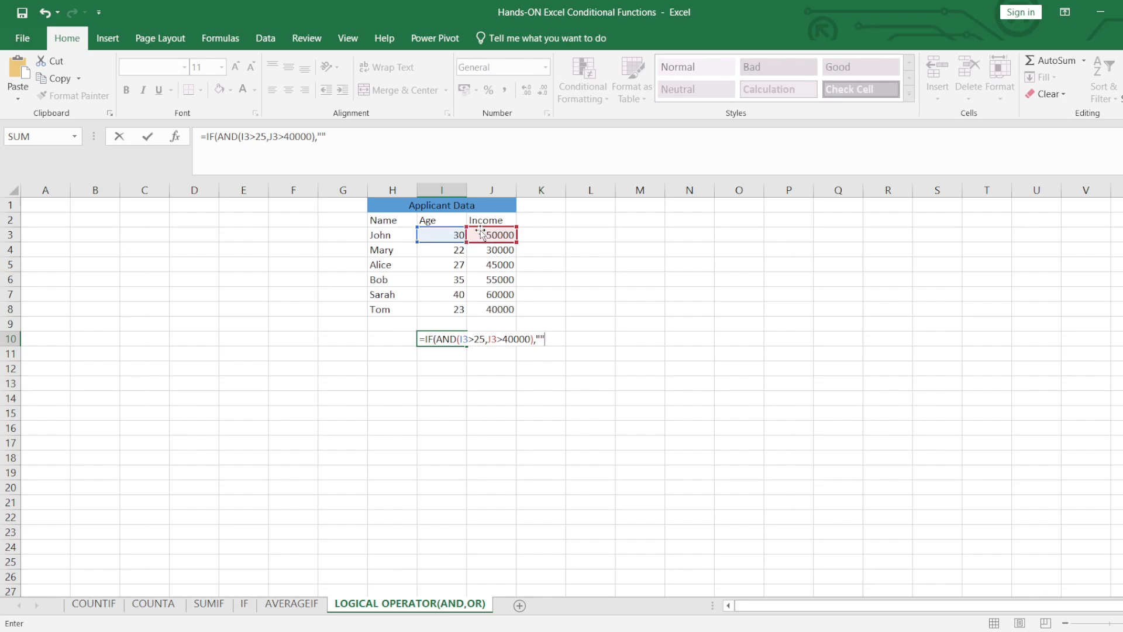
{"action": "left_click", "coordinate": [541, 338]}
{"action": "type", "text": "Eligible\",\"\""}
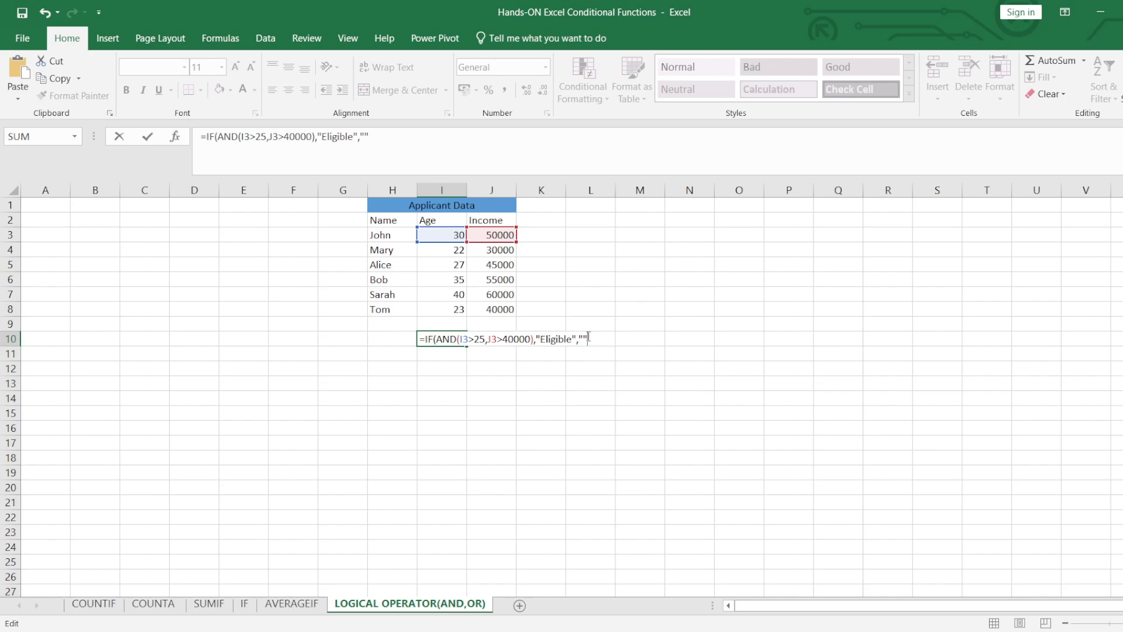
{"action": "type", "text": "Not Eligible"}
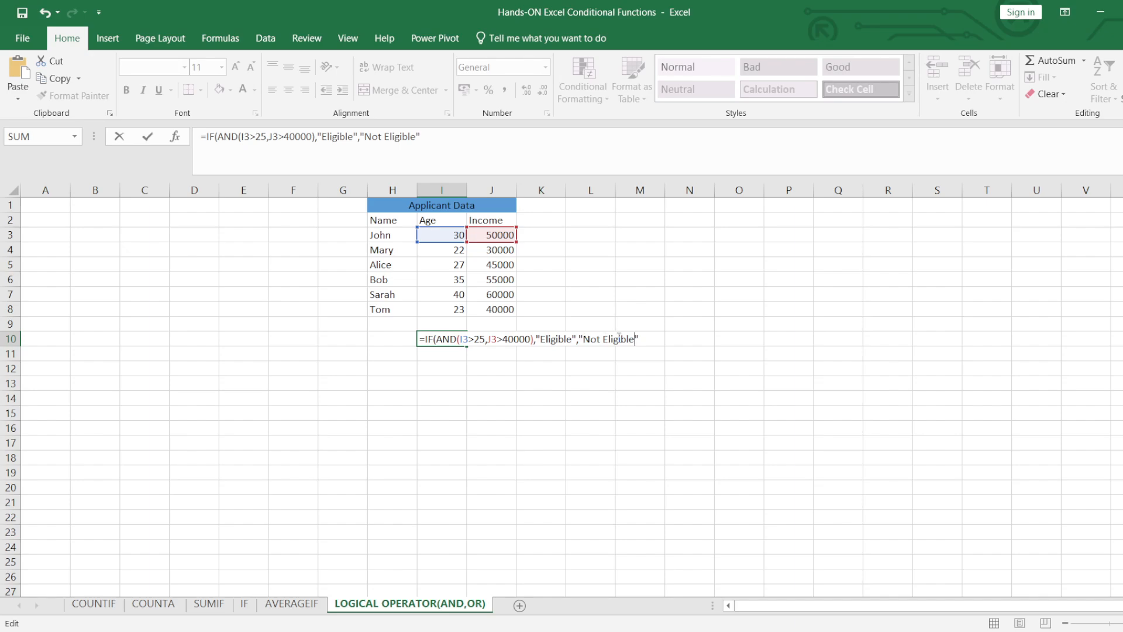
{"action": "left_click", "coordinate": [645, 339]}
{"action": "type", "text": ")"}
{"action": "key", "text": "Return"}
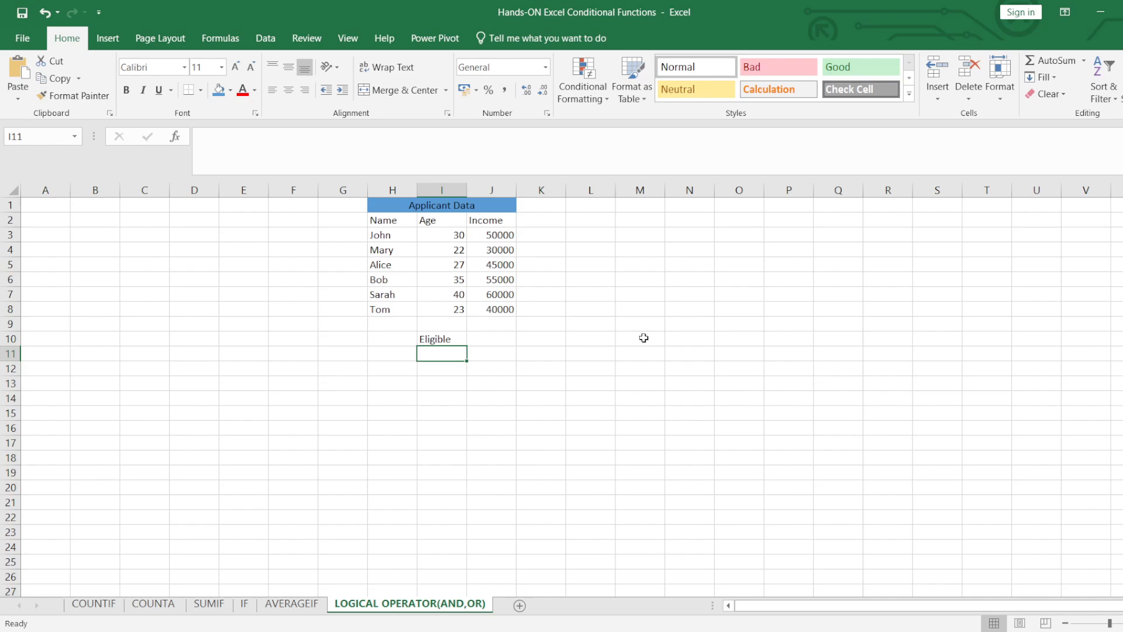
{"action": "double_click", "coordinate": [444, 340]}
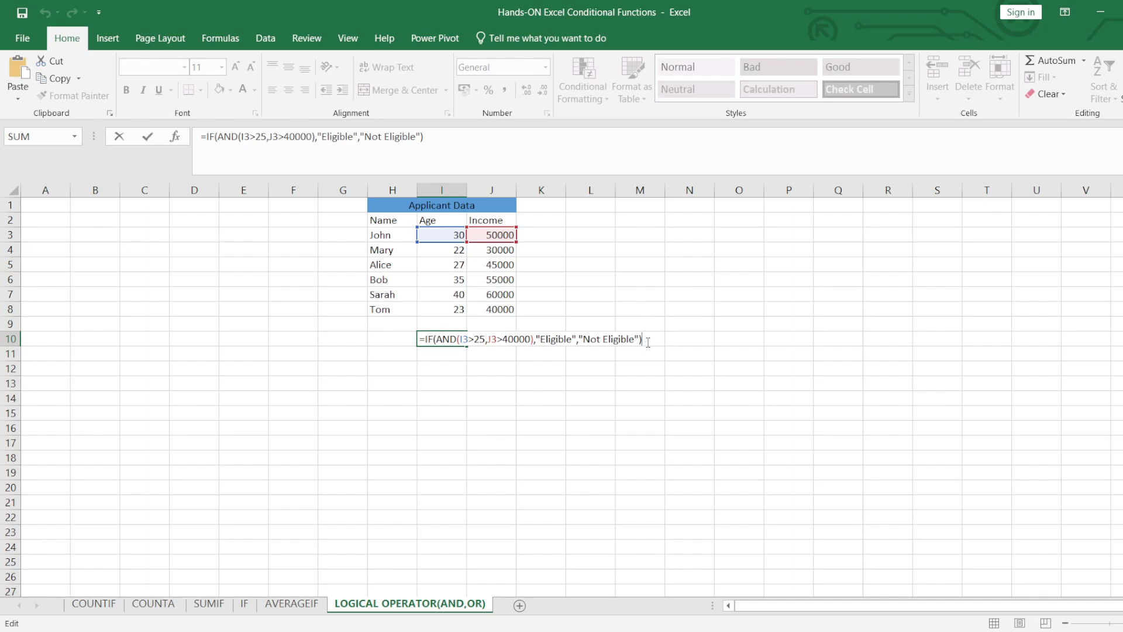
{"action": "key", "text": "Return"}
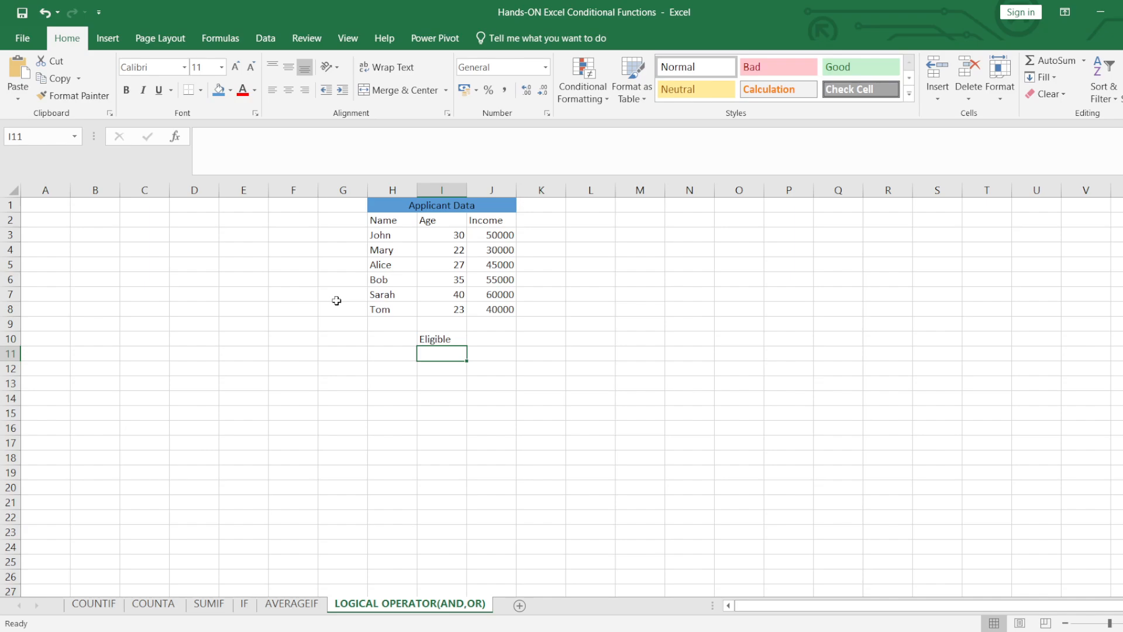
{"action": "left_click", "coordinate": [452, 339]}
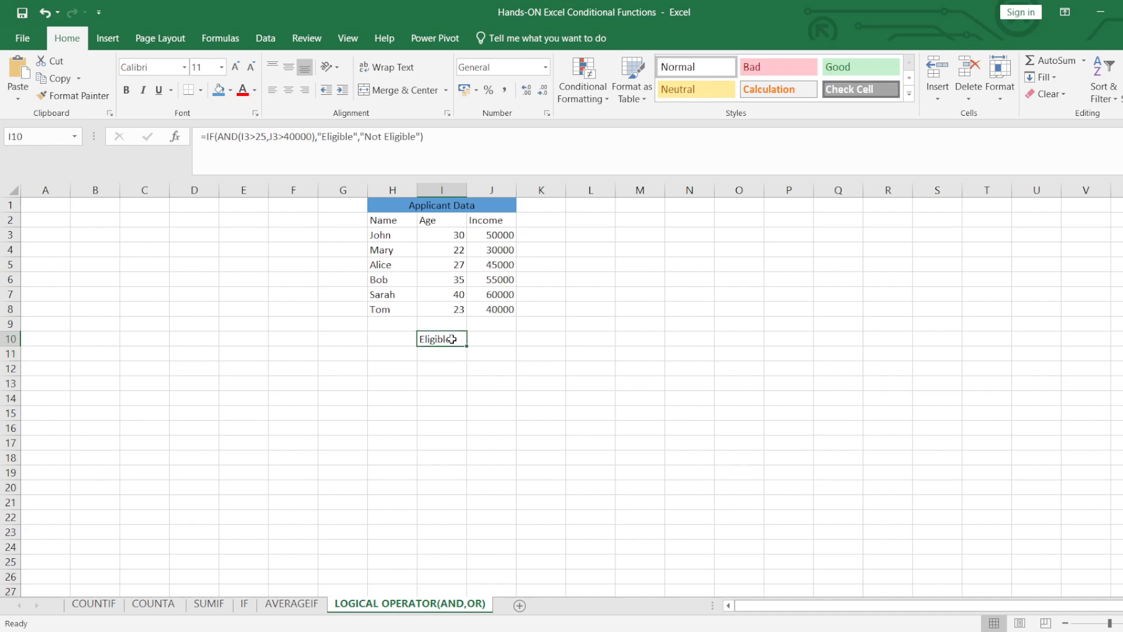
- Begin an IF formula in cell I11 with the OR conditions I7>30 and J7<20000
{"action": "left_click", "coordinate": [452, 357]}
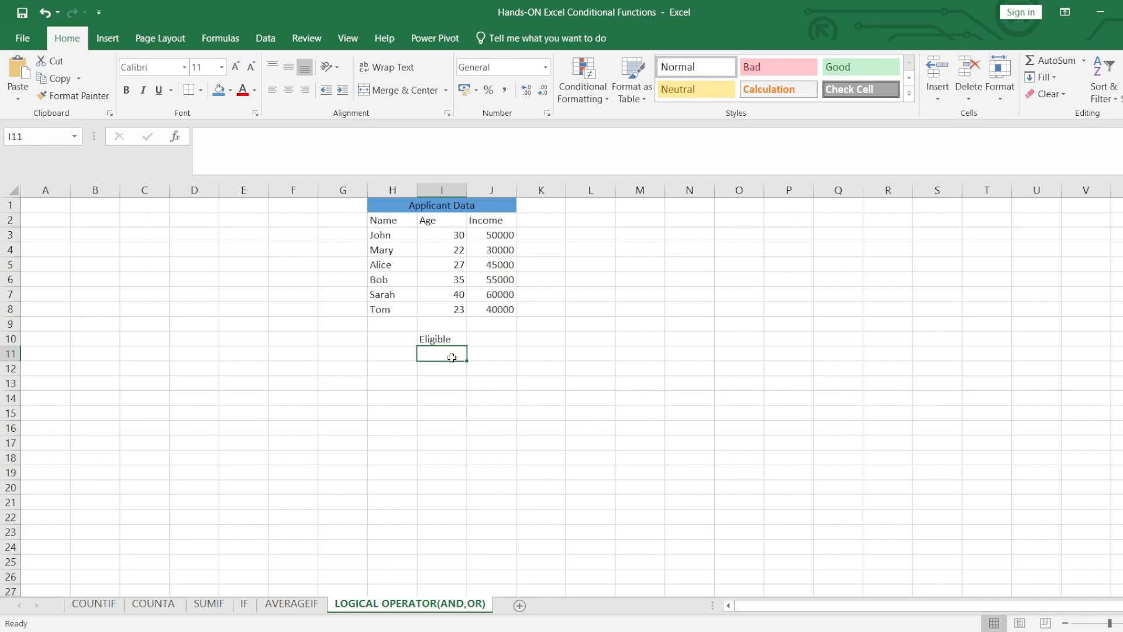
{"action": "type", "text": "=IF"}
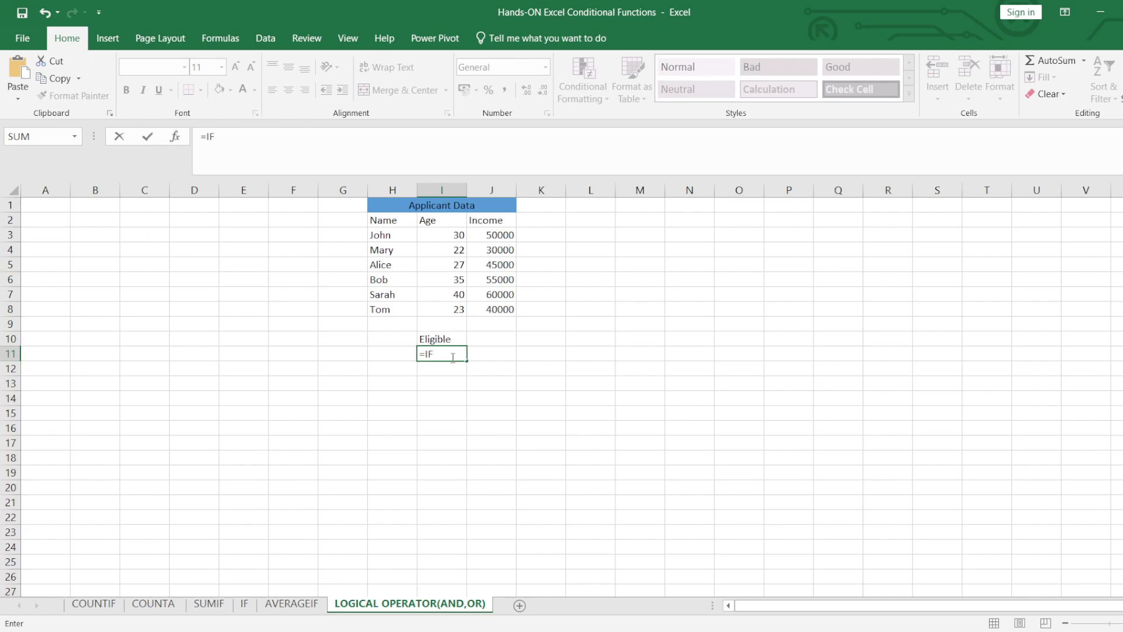
{"action": "type", "text": "OR(j"}
{"action": "type", "text": "7"}
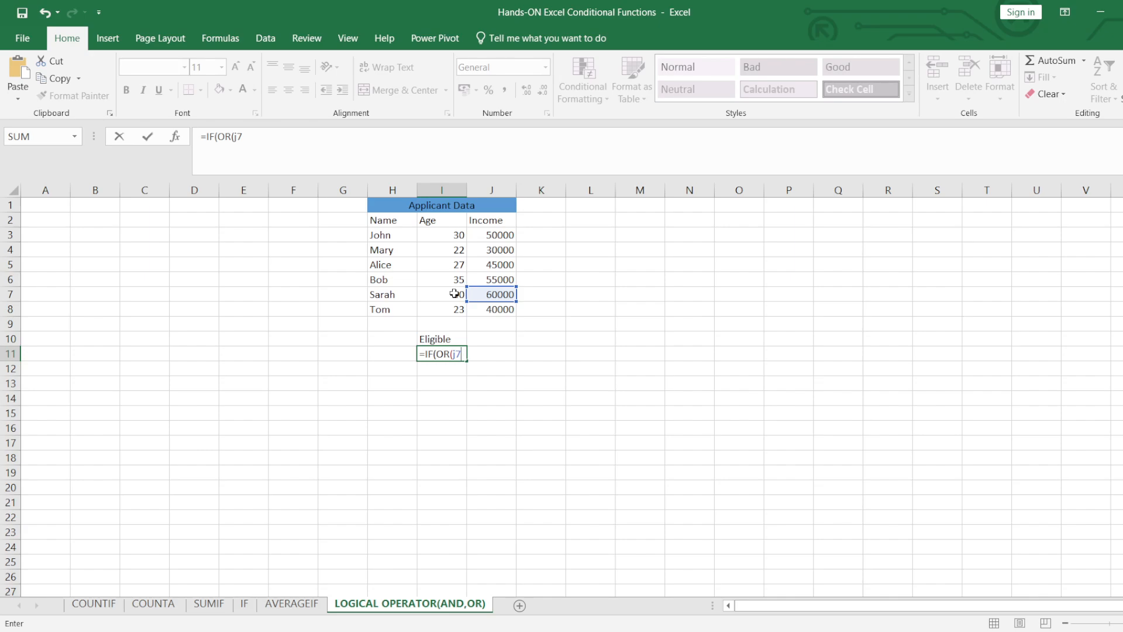
{"action": "key", "text": "BackSpace"}
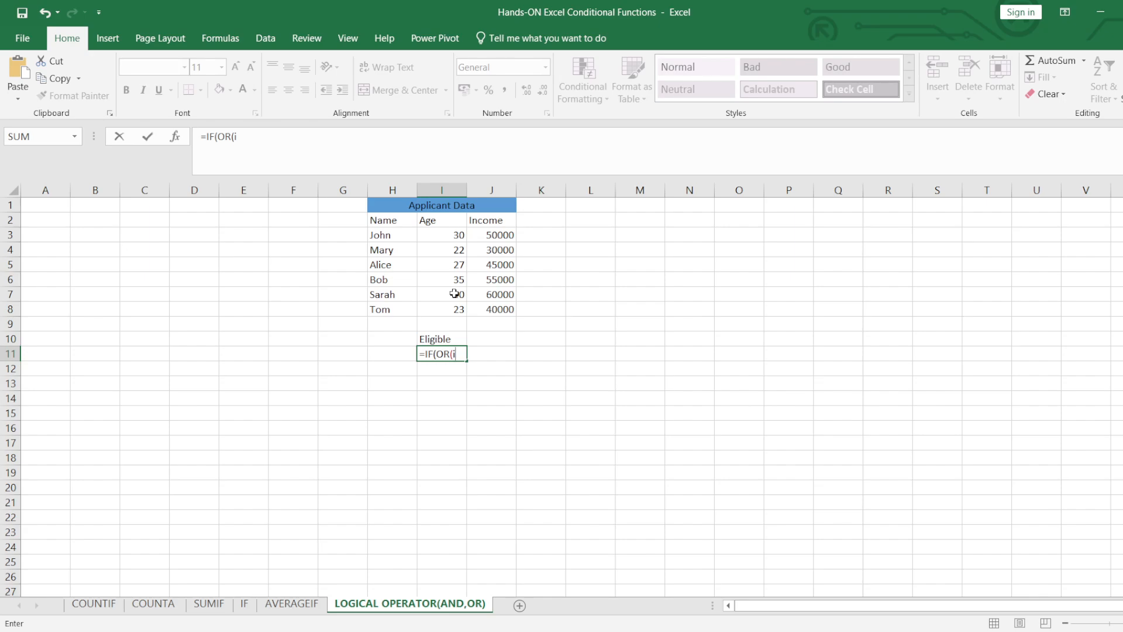
{"action": "type", "text": "7>"}
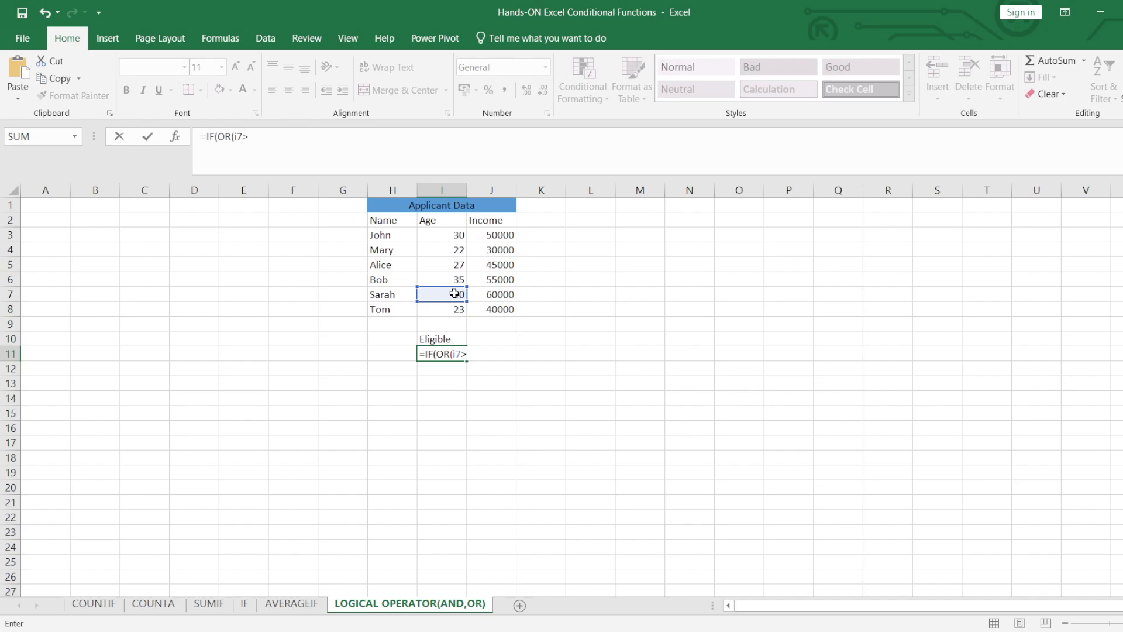
{"action": "type", "text": "30,"}
{"action": "type", "text": "j7"}
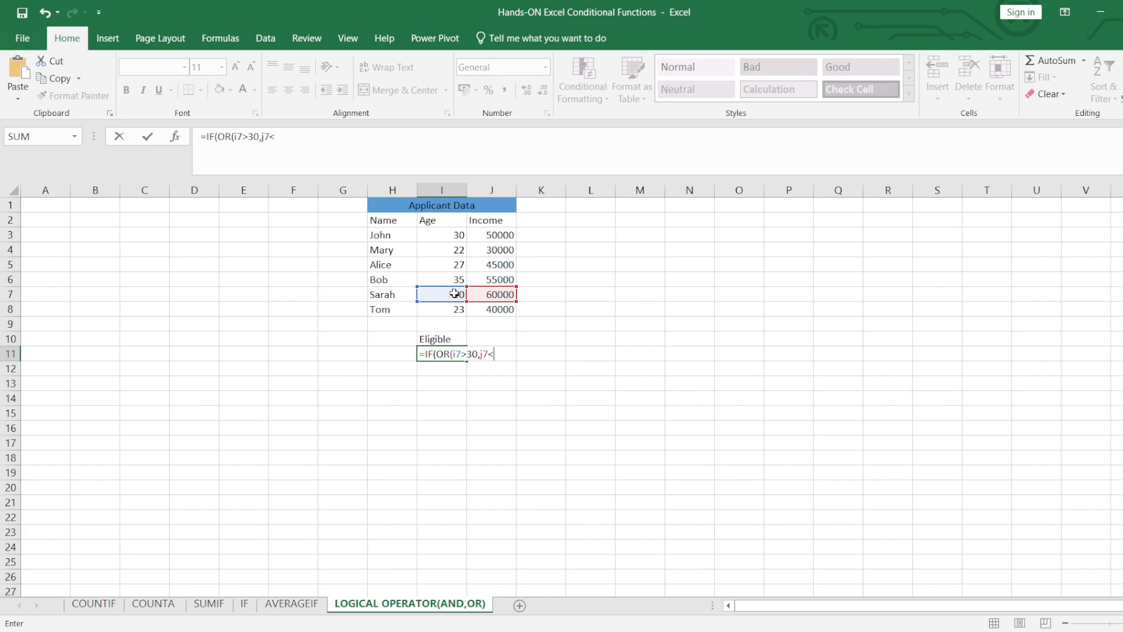
{"action": "type", "text": "<20000"}
- Complete the IF/OR formula in I11 with the results "Consider" and "Hold", and review it
{"action": "type", "text": "),\"\""}
{"action": "left_click", "coordinate": [533, 349]}
{"action": "type", "text": "Cnsider"}
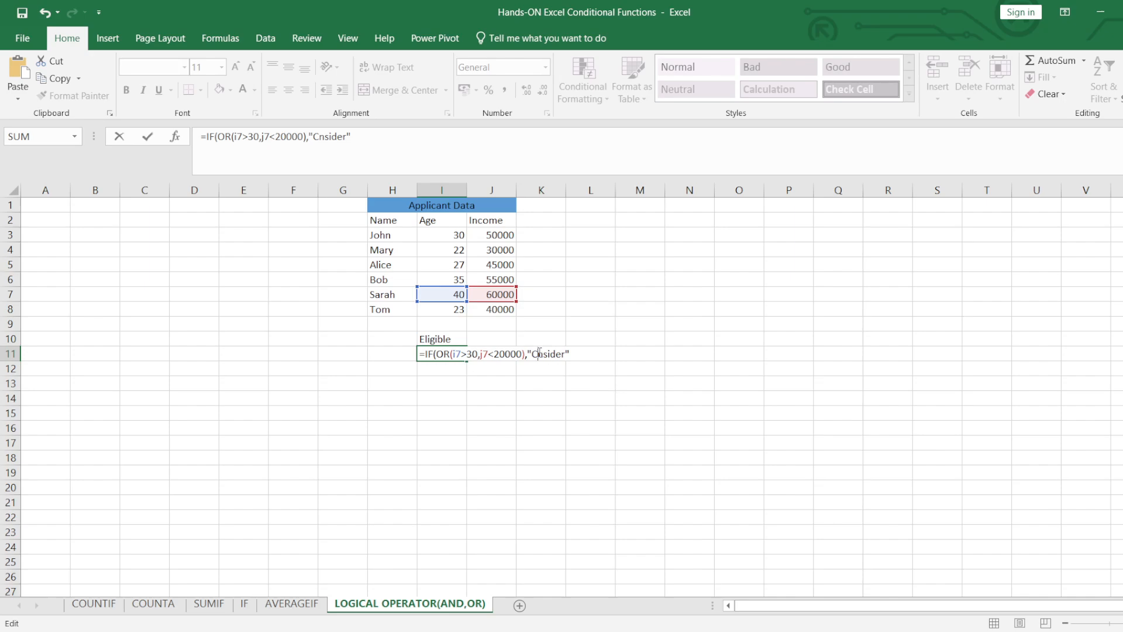
{"action": "left_click", "coordinate": [539, 352]}
{"action": "type", "text": "o"}
{"action": "type", "text": "\",\"Hols"}
{"action": "key", "text": "BackSpace"}
{"action": "type", "text": "d"}
{"action": "key", "text": "Right"}
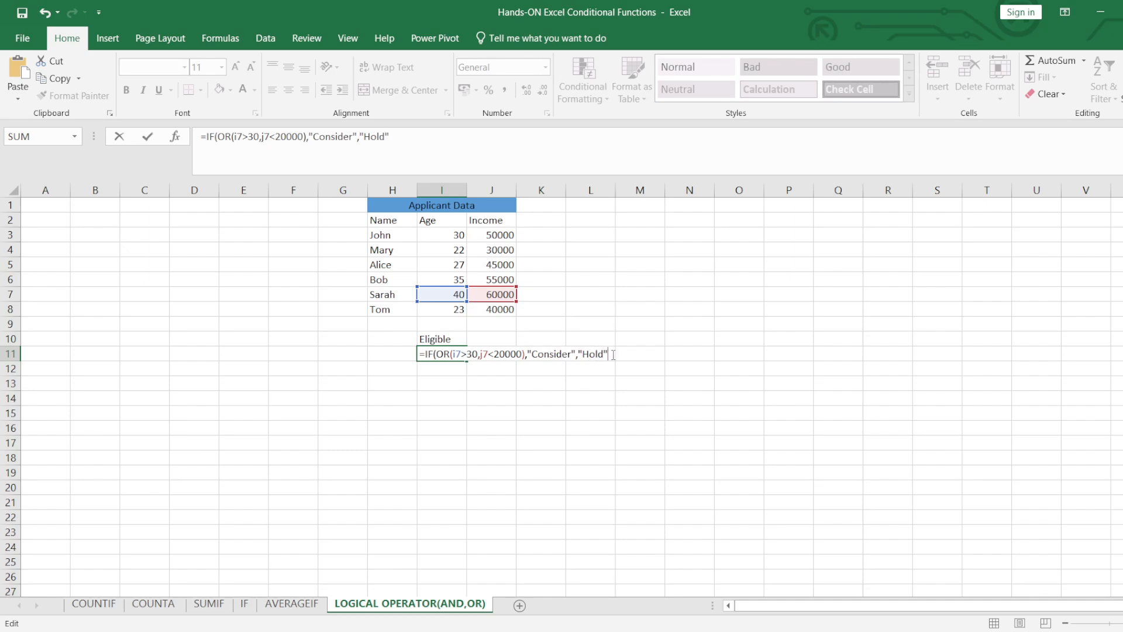
{"action": "type", "text": ")"}
{"action": "key", "text": "Return"}
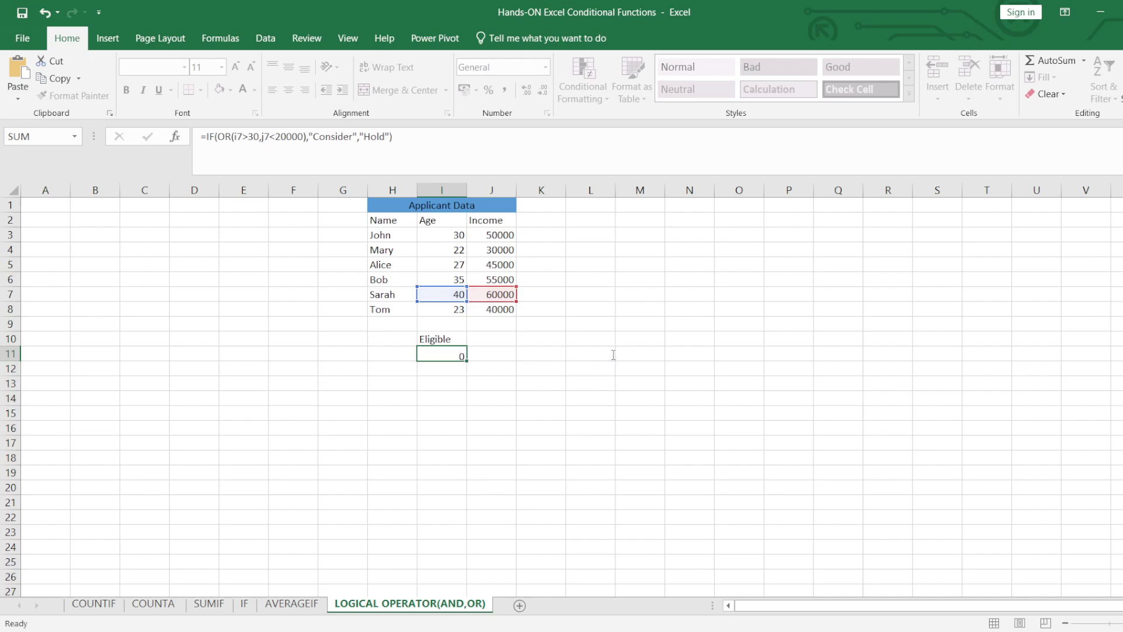
{"action": "double_click", "coordinate": [443, 355]}
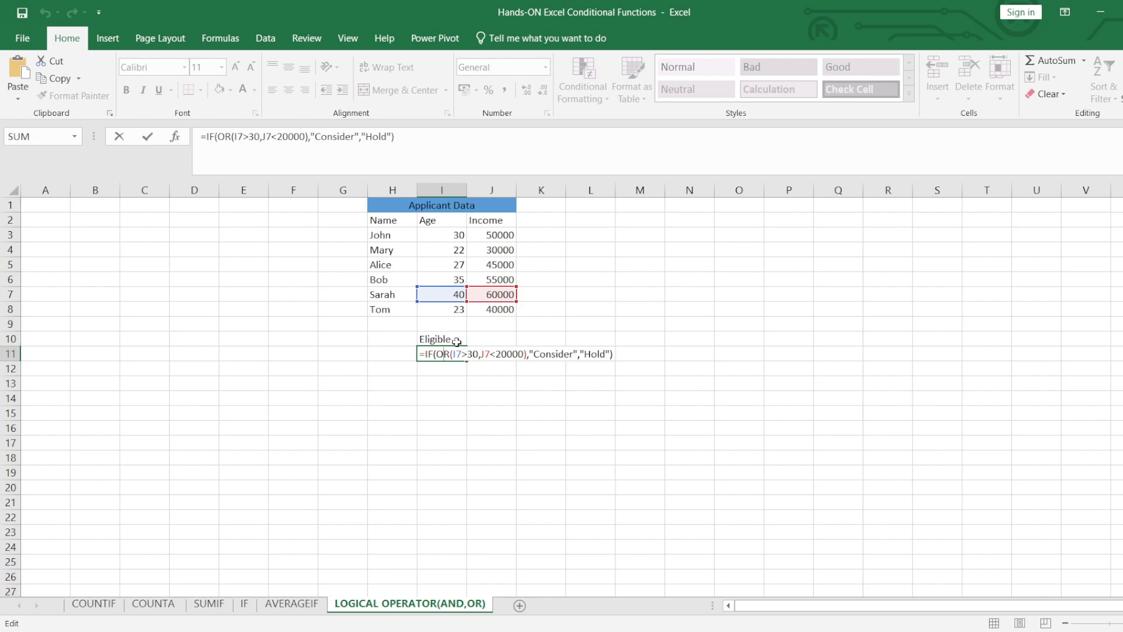
{"action": "key", "text": "Return"}
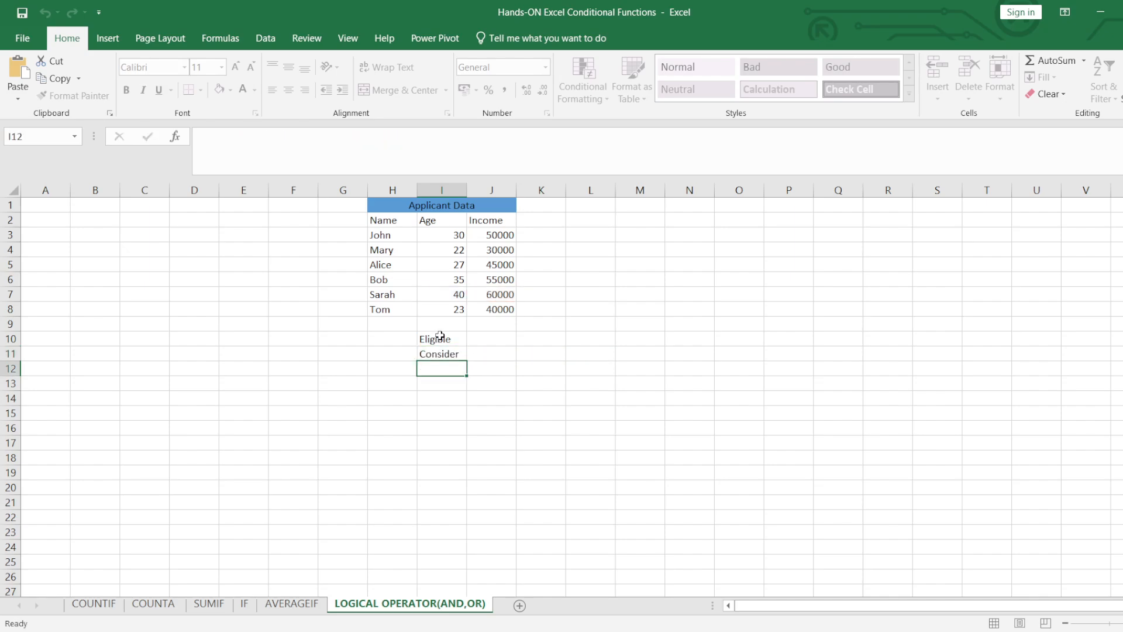
- Recheck the formulas in I10 and I11, and look through every sheet from COUNTIF to LOGICAL OPERATOR(AND,OR) as a recap
{"action": "left_click", "coordinate": [440, 335]}
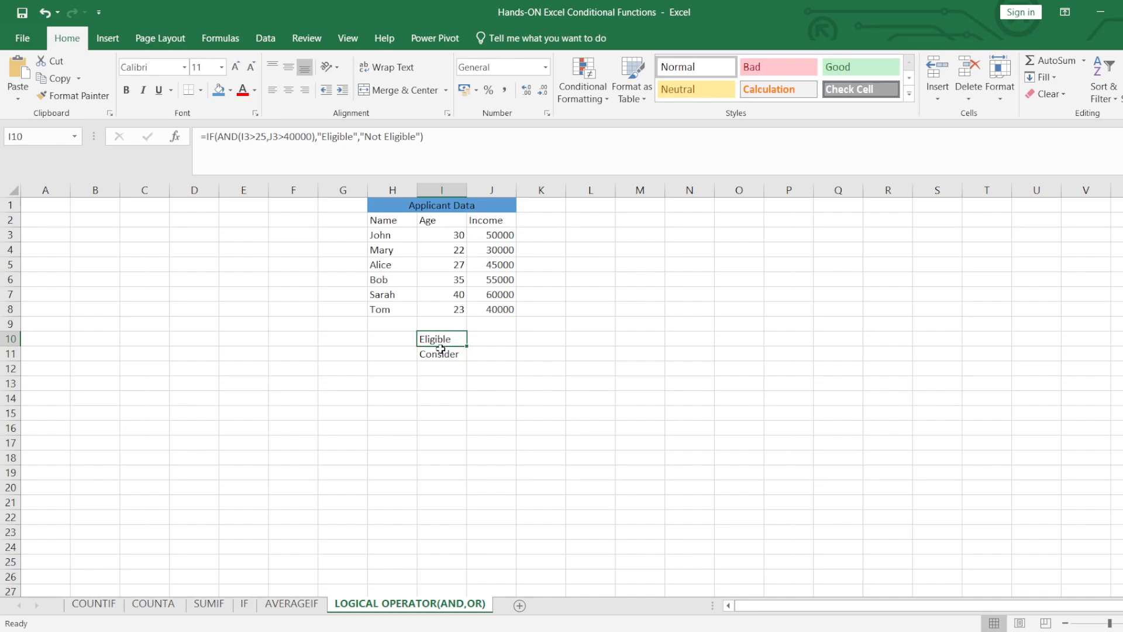
{"action": "left_click", "coordinate": [440, 353]}
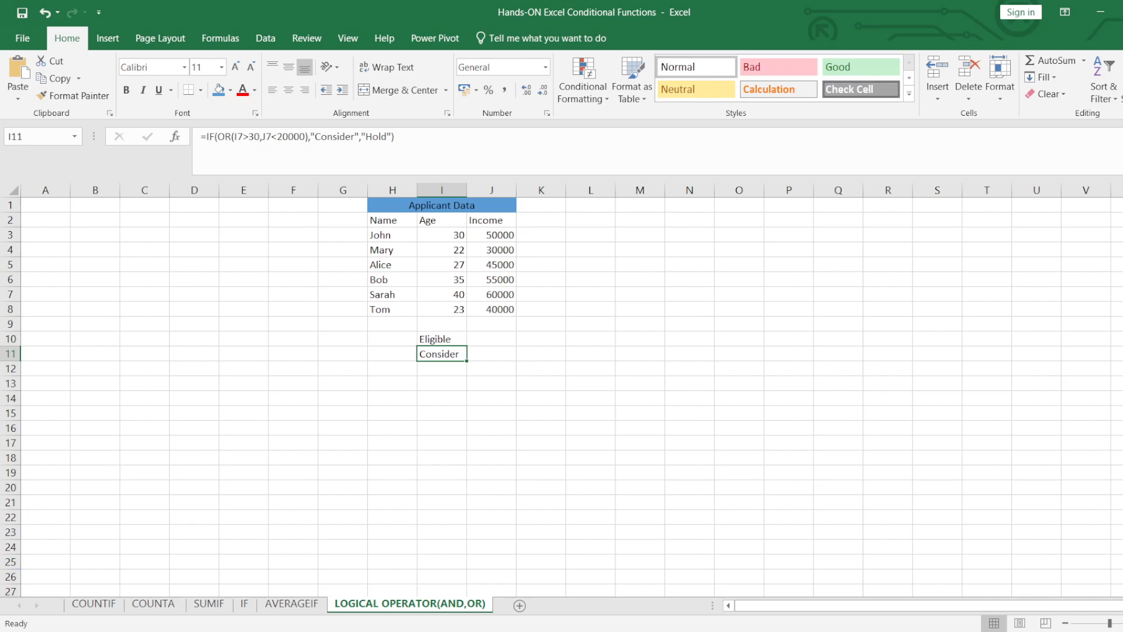
{"action": "left_click", "coordinate": [102, 605]}
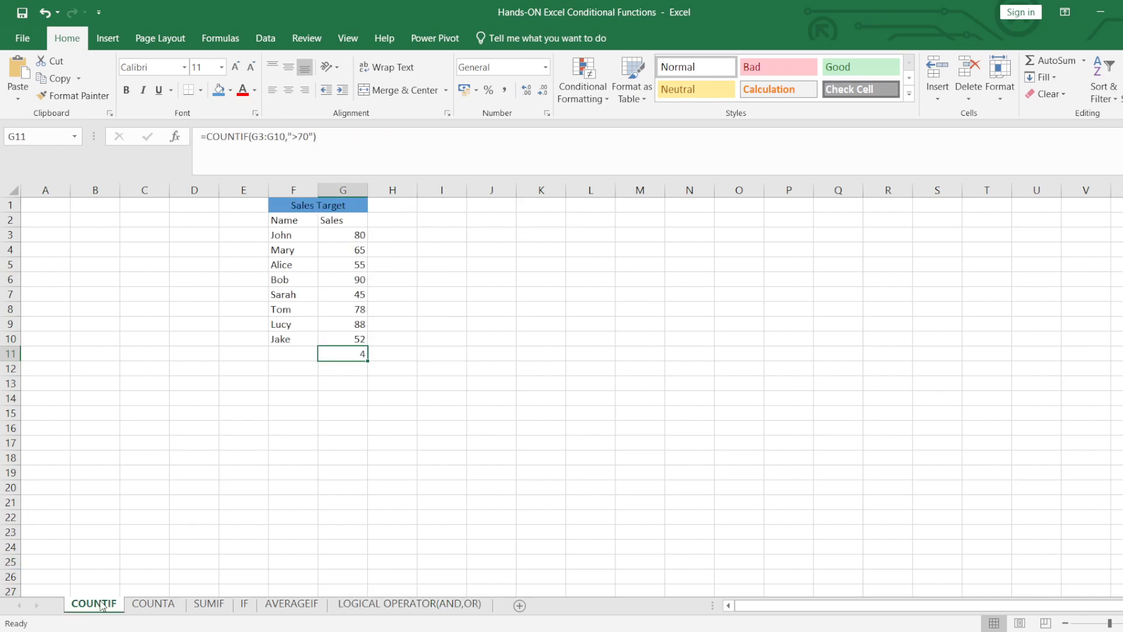
{"action": "left_click", "coordinate": [134, 605]}
{"action": "left_click", "coordinate": [199, 603]}
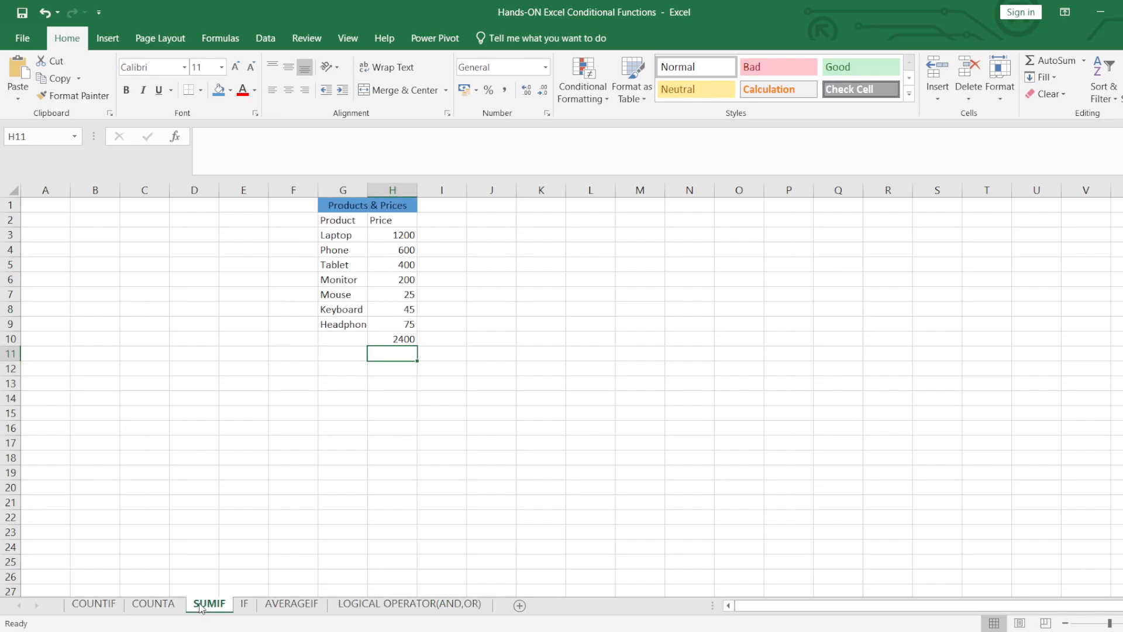
{"action": "left_click", "coordinate": [245, 605]}
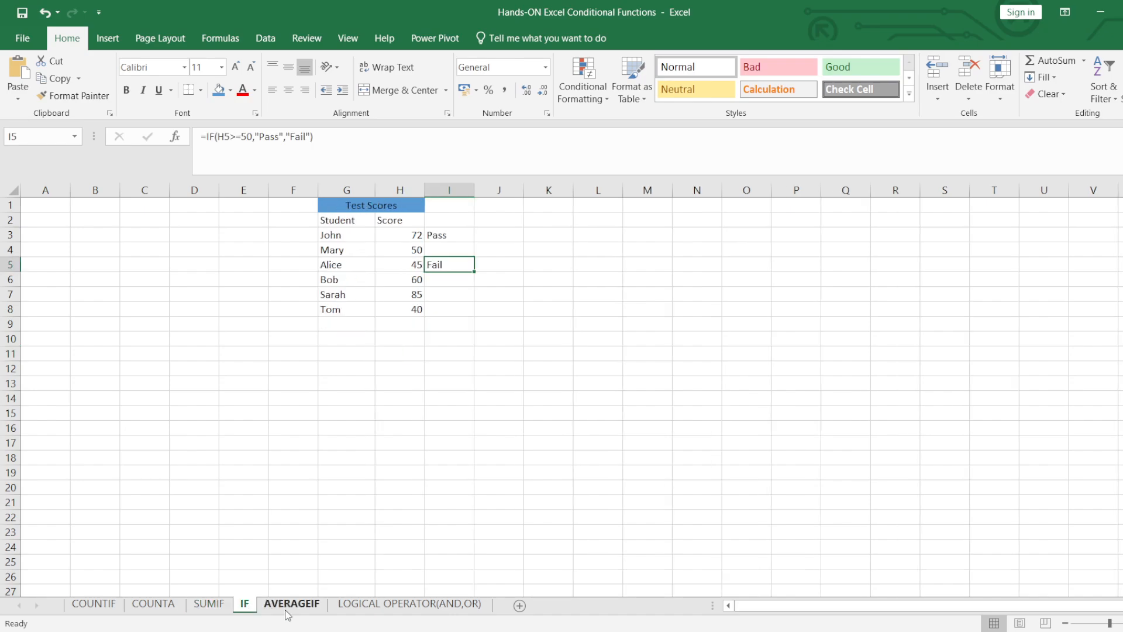
{"action": "left_click", "coordinate": [285, 610]}
{"action": "left_click", "coordinate": [352, 608]}
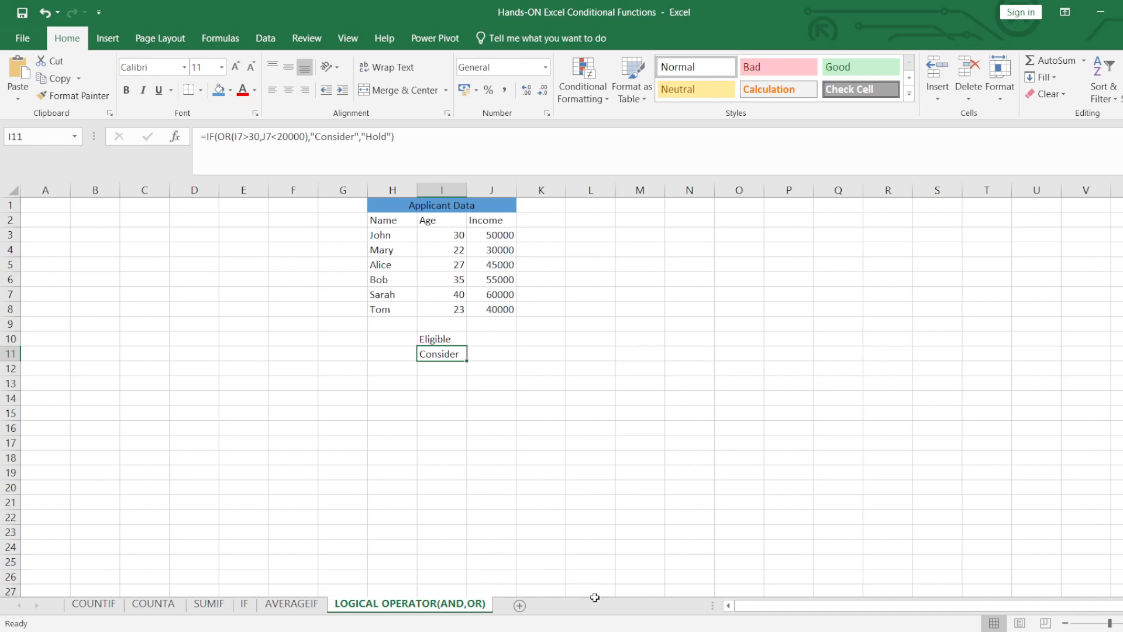
{"action": "left_click", "coordinate": [667, 631]}
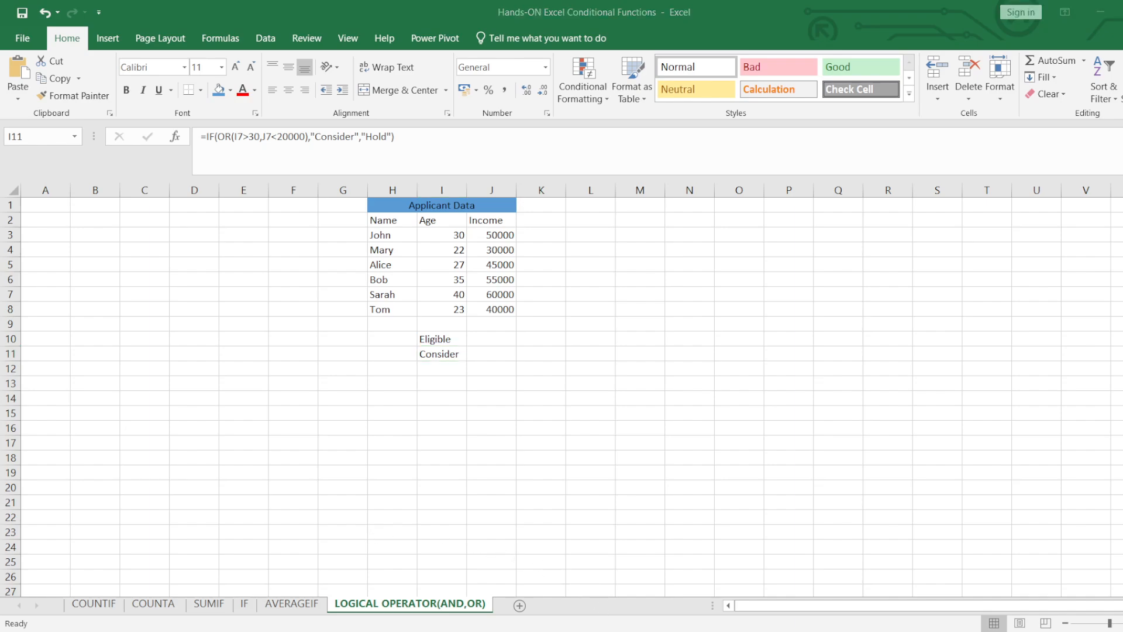